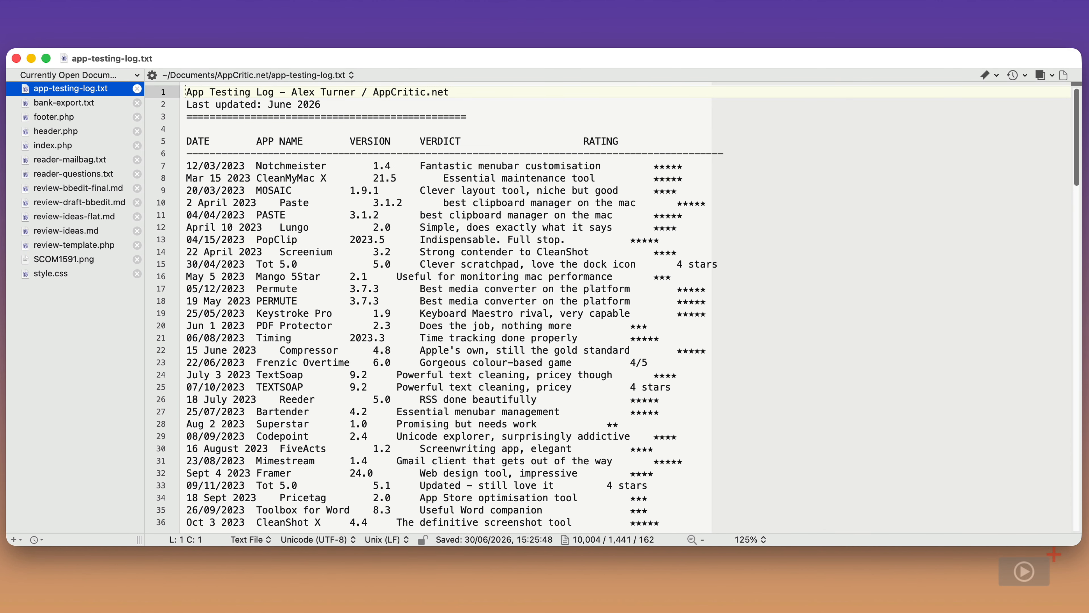
Search the log for the grep pattern \d with Grep enabled, highlighting 1445 digits
key("super+f")
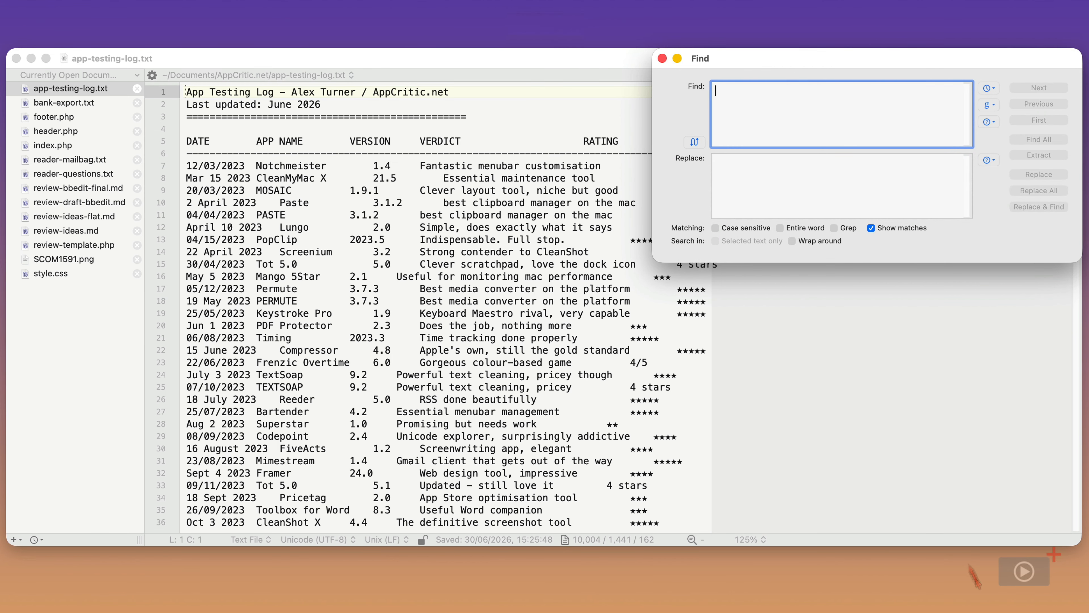
left_click(834, 228)
left_click(836, 228)
type("\\d")
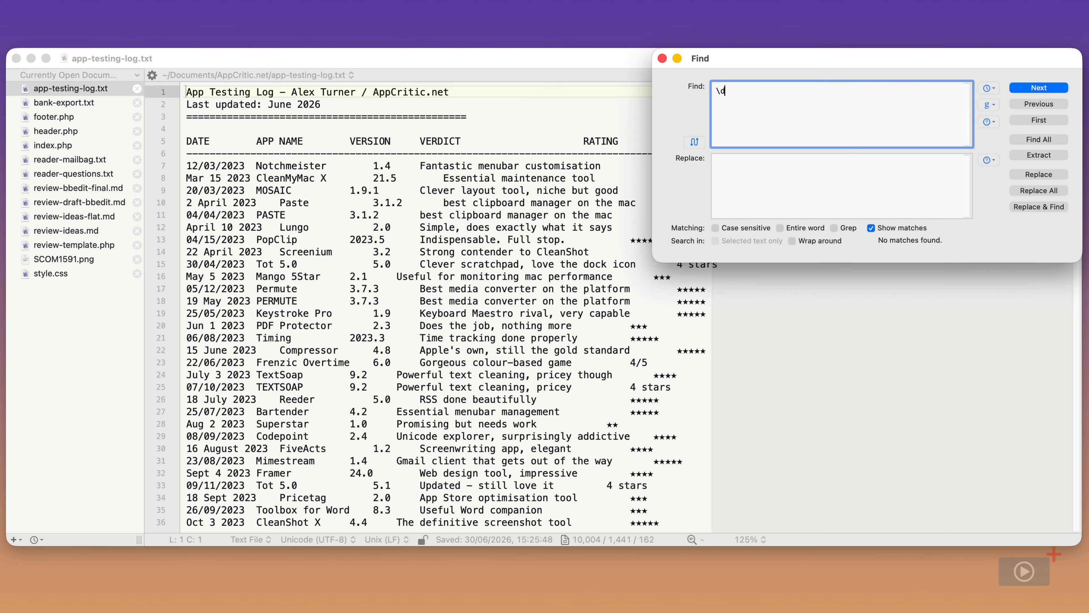
left_click(835, 228)
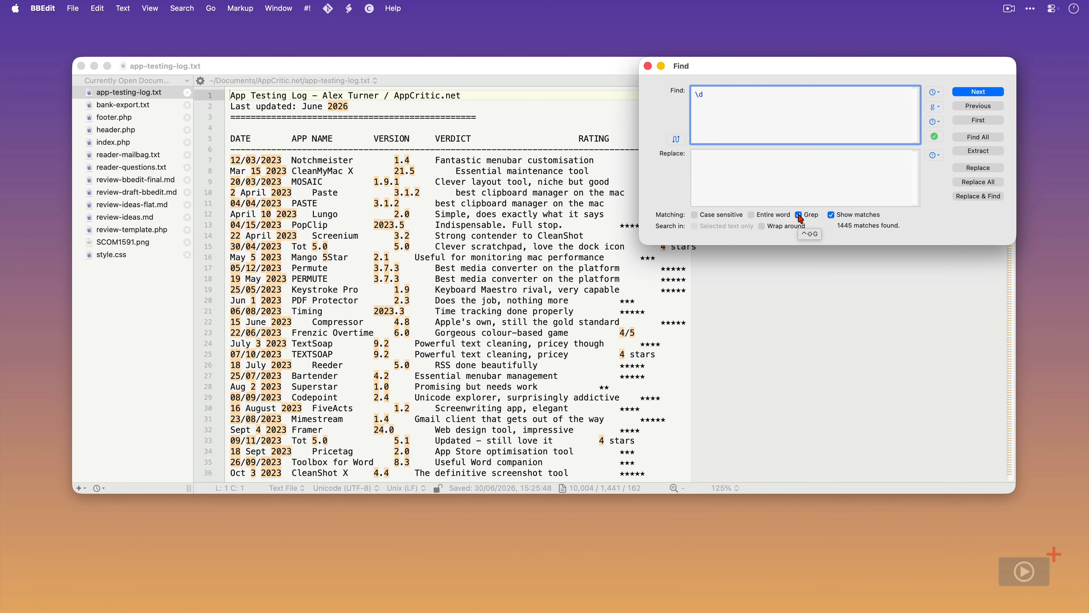
Bring up the grep pattern reference pop-up beside the Find field
left_click(934, 122)
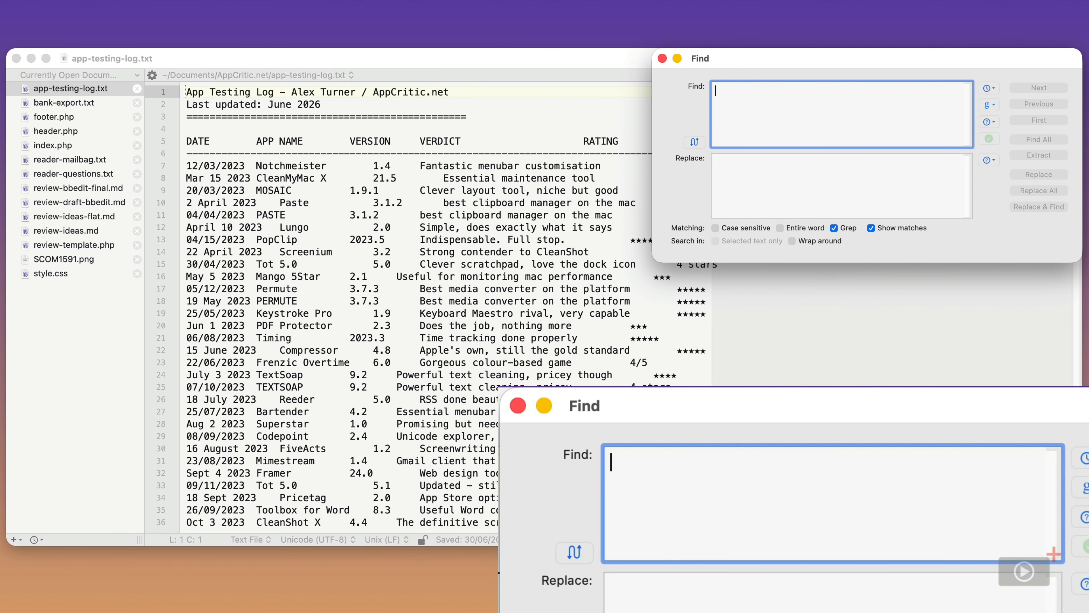
Enter the line-start date pattern ^\d{2}/\d{2}/\d{4} in the Find field
type("^")
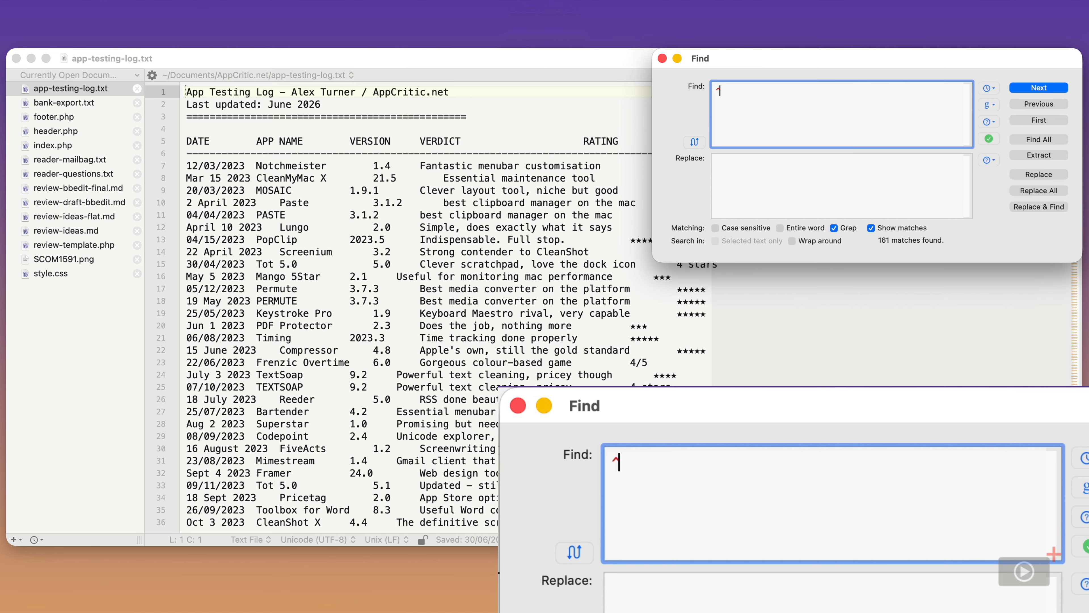
type("\\")
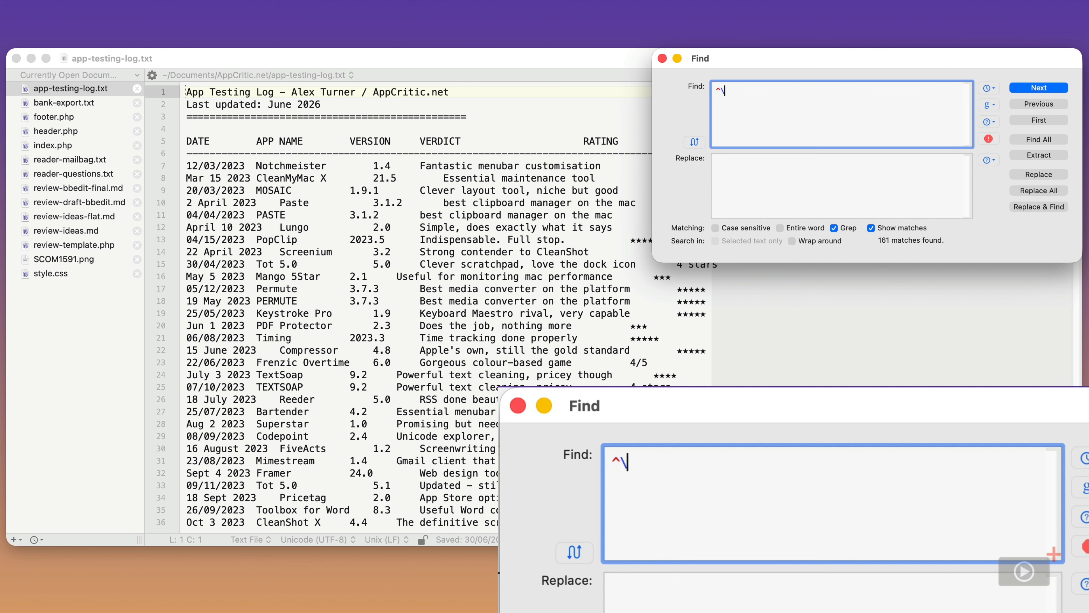
type("d")
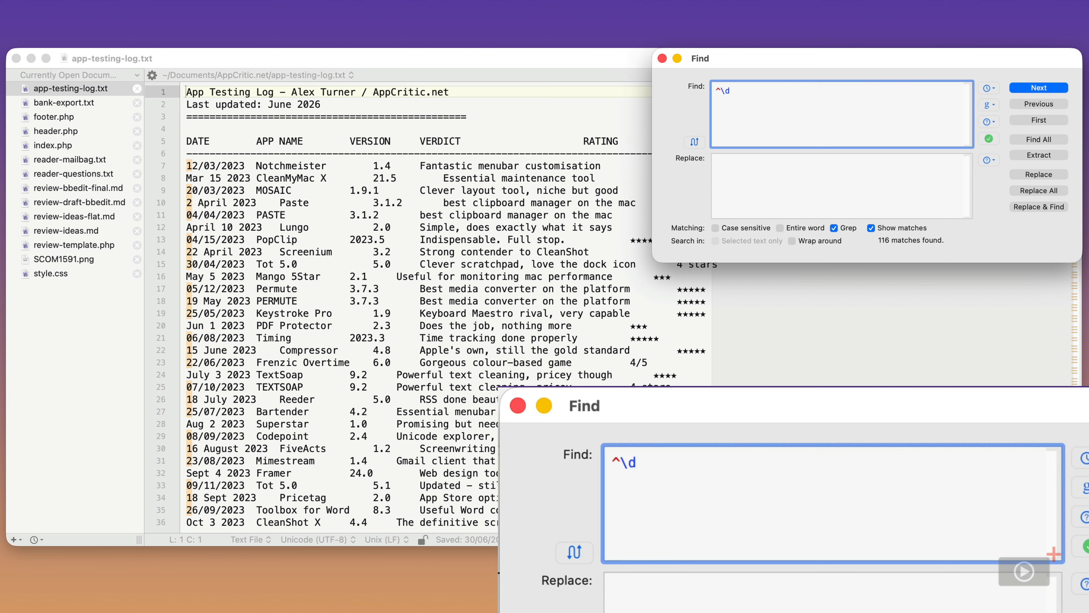
type("{")
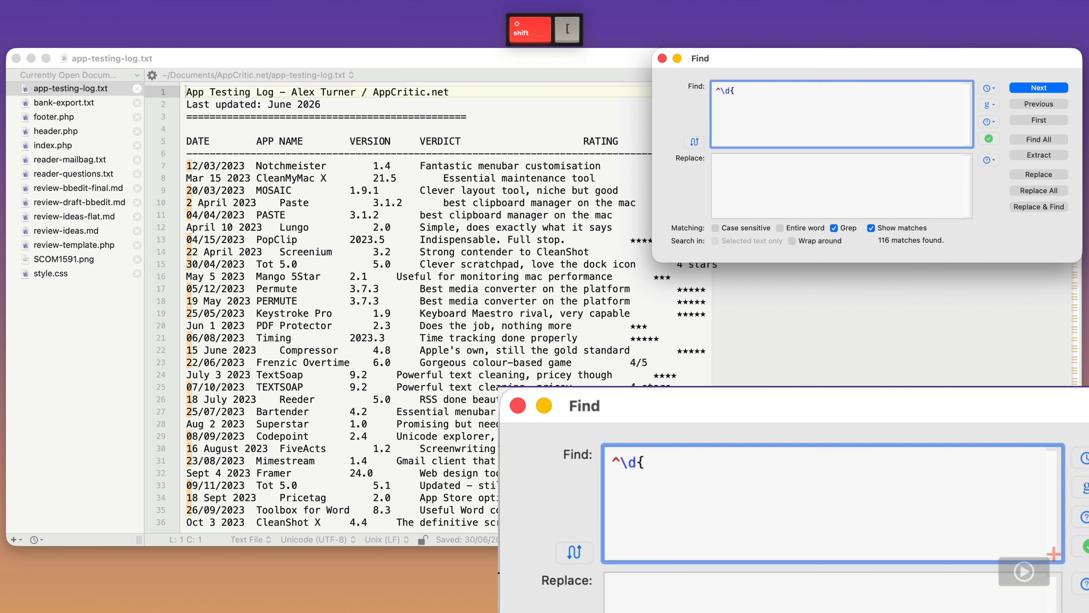
type("2}")
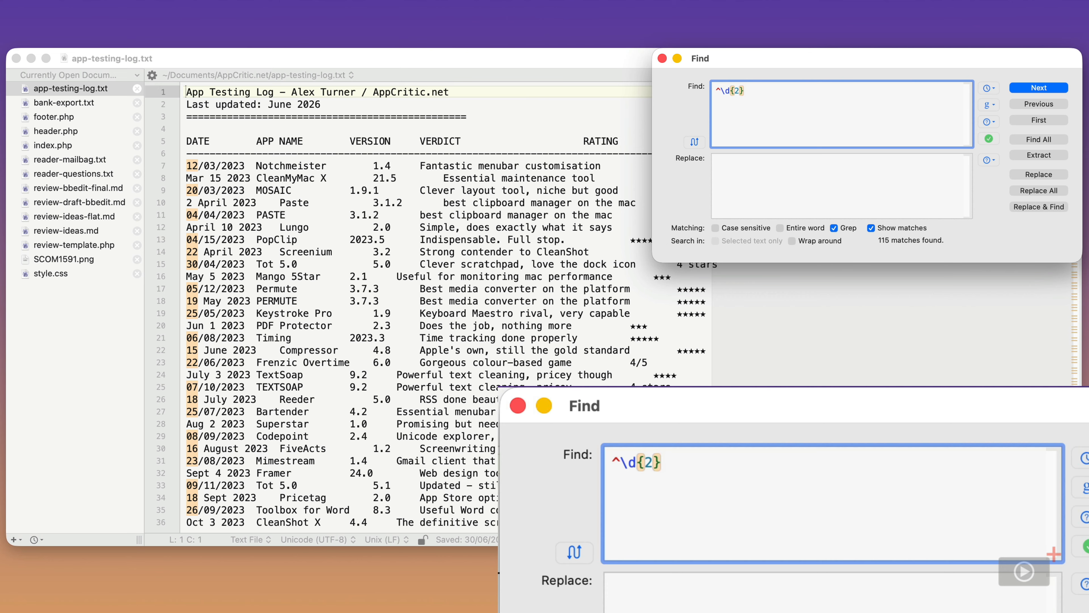
type("/")
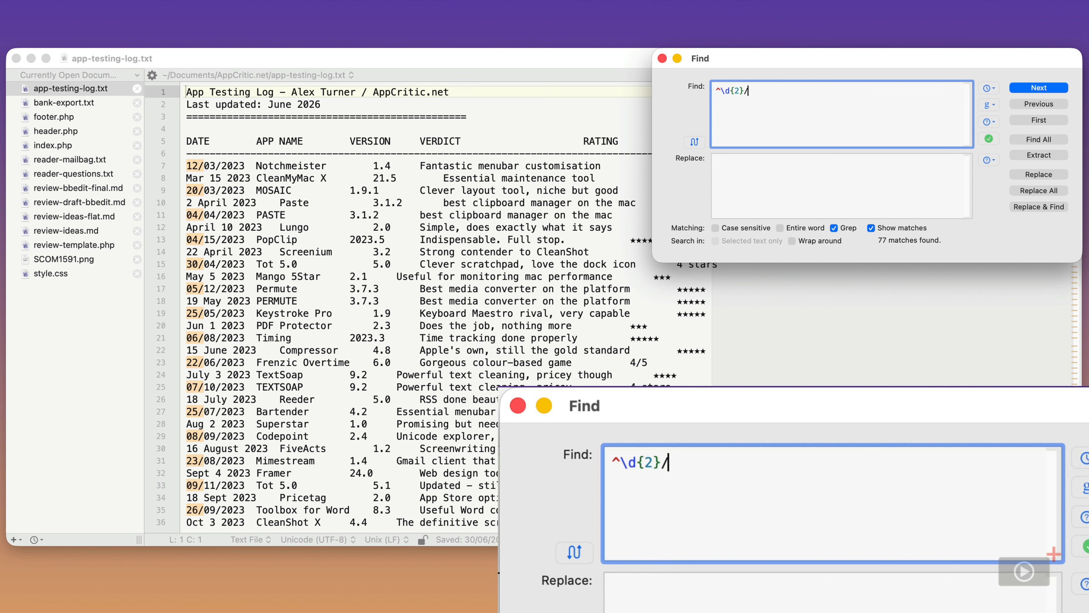
type("\\d{")
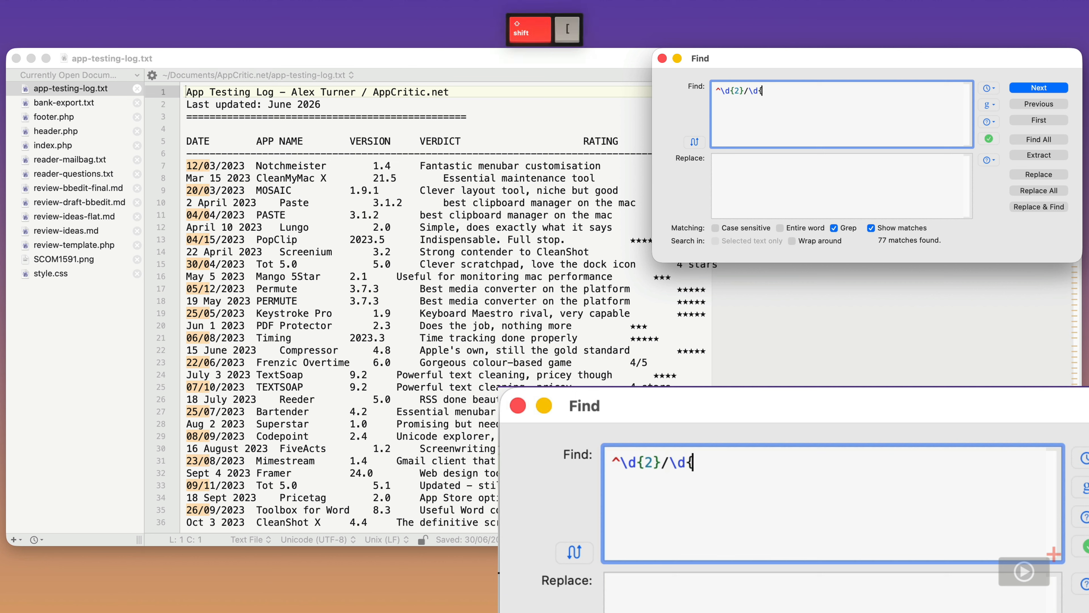
type("2}")
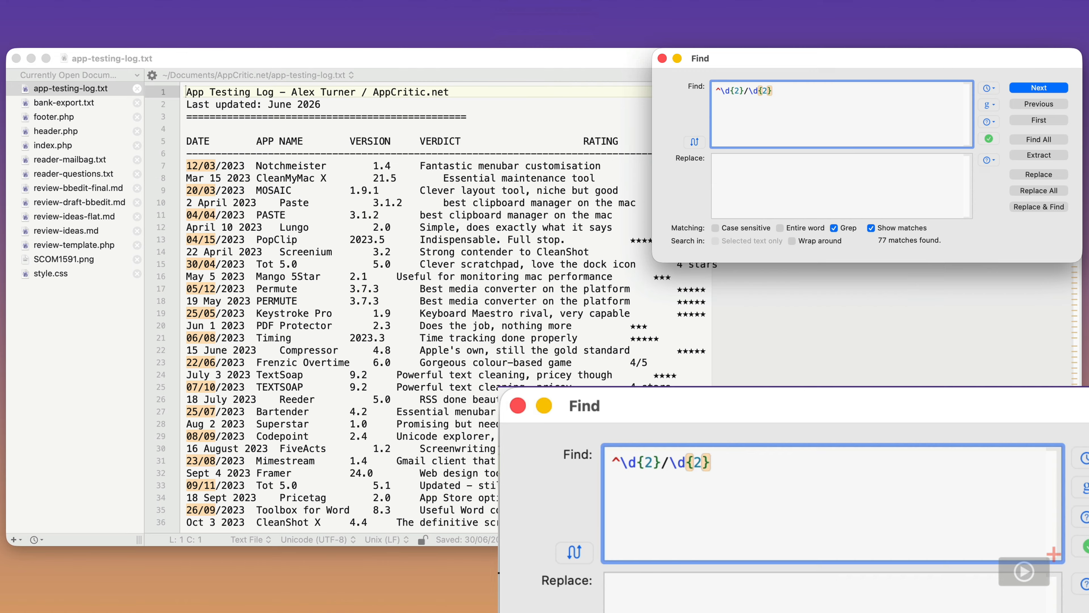
type("/")
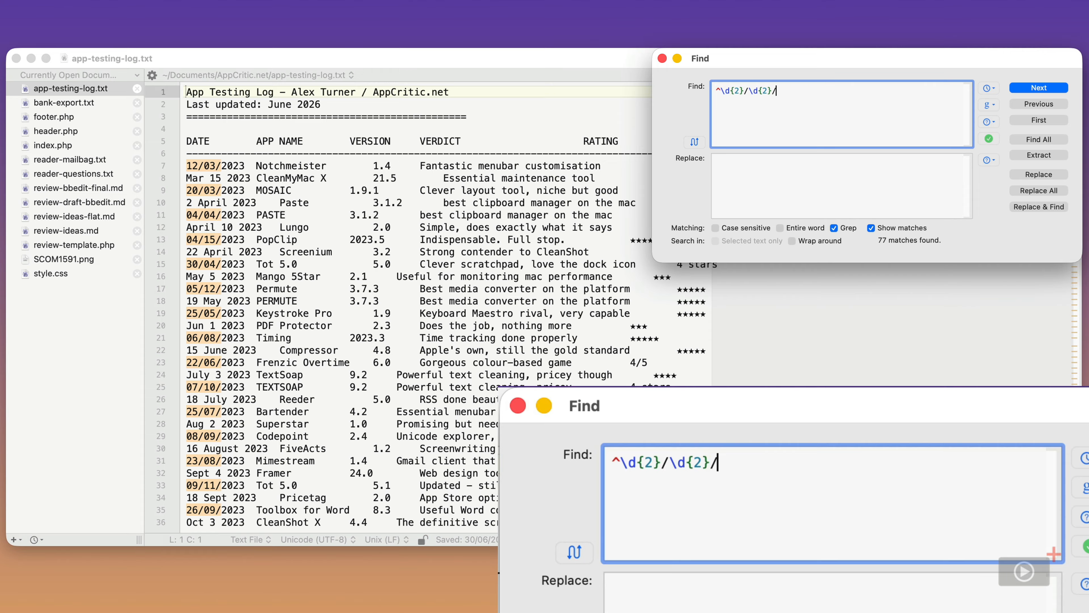
type("\\d{")
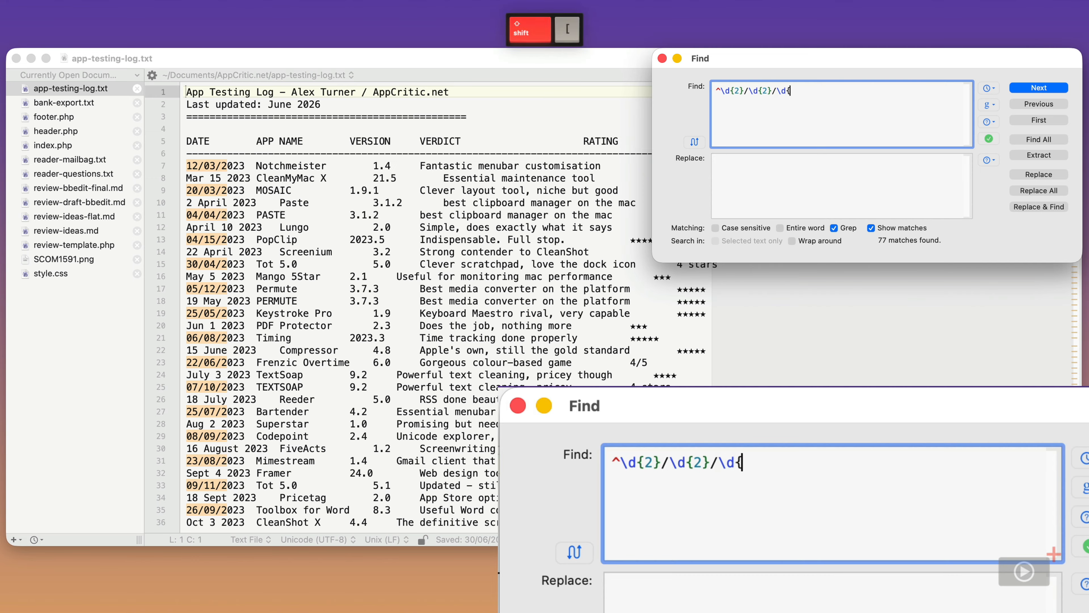
type("4}")
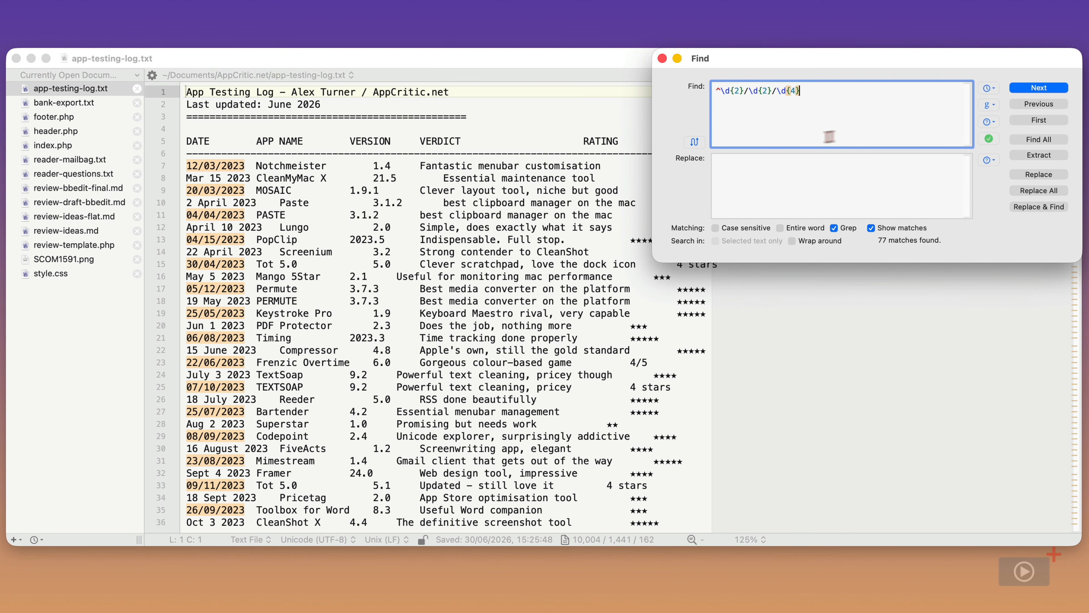
List all date matches with Find All and preview the results on lines 7, 11 and 15
left_click(1036, 142)
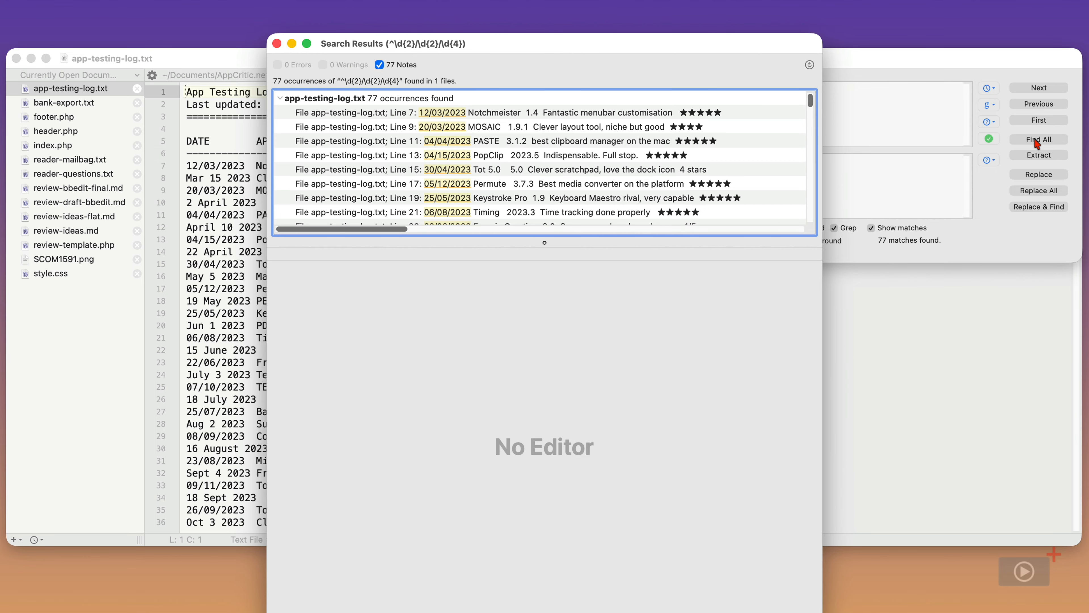
left_click(613, 113)
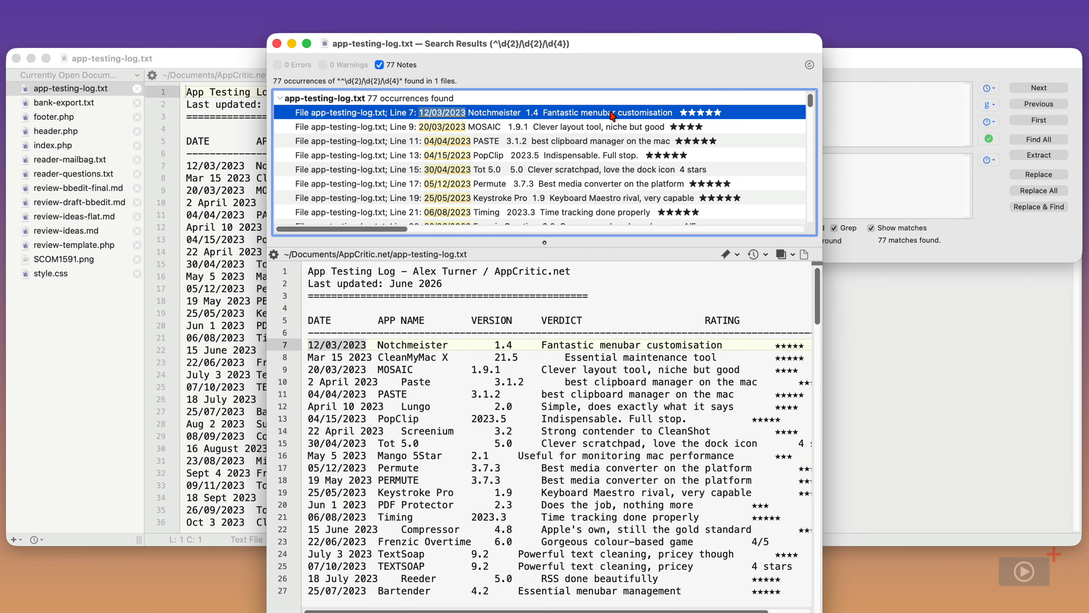
left_click(611, 140)
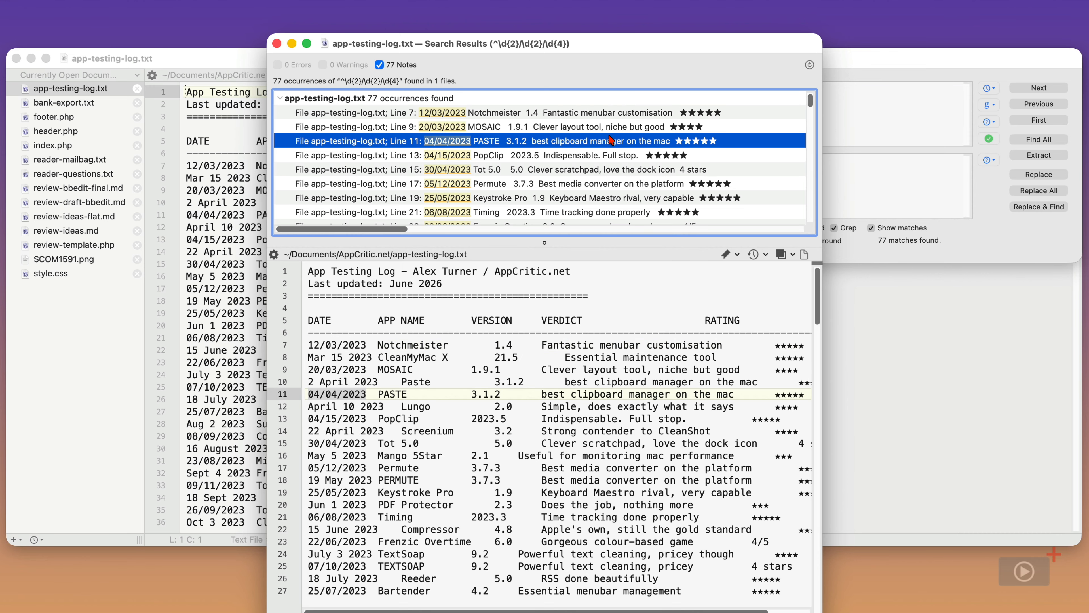
left_click(603, 172)
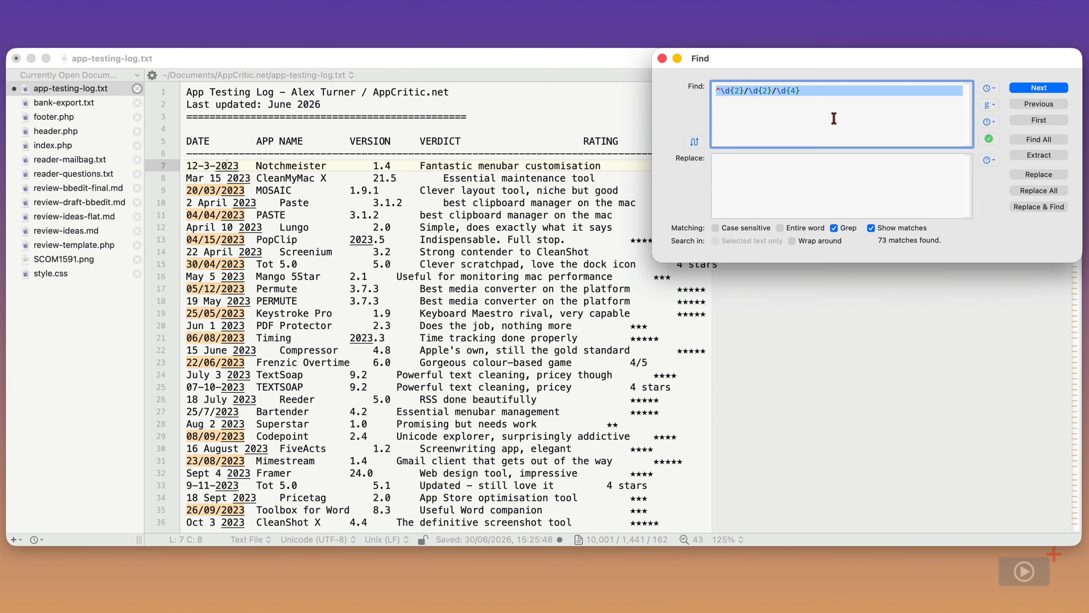
Replace the pattern with ^\d{1,2}[/\-]\d{1,2}[/\-]\d{2,4} to allow slash or hyphen separators
left_click(870, 103)
key("super+a")
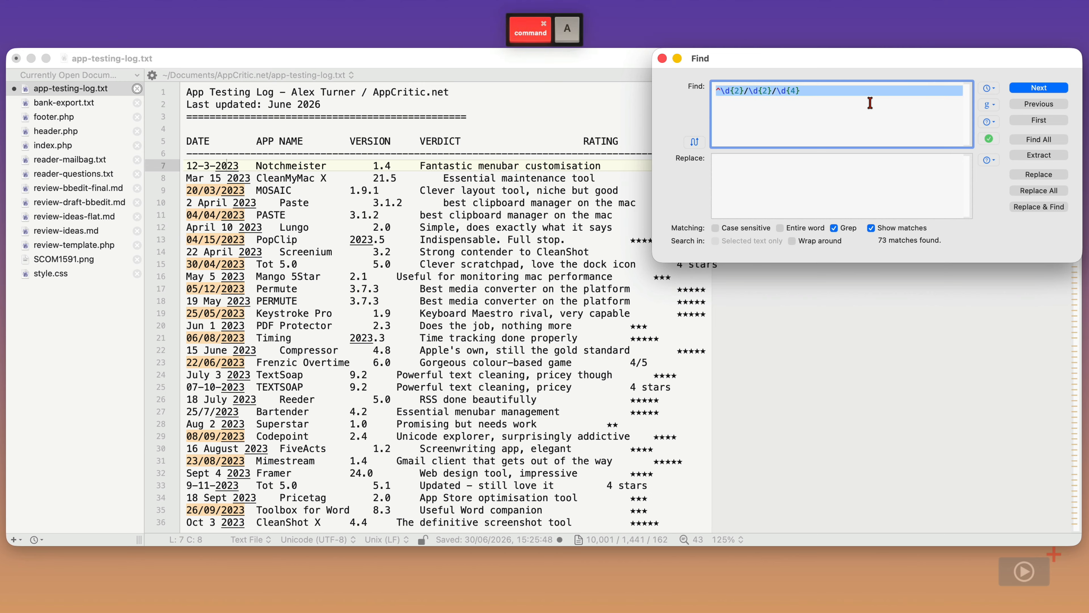
key("BackSpace")
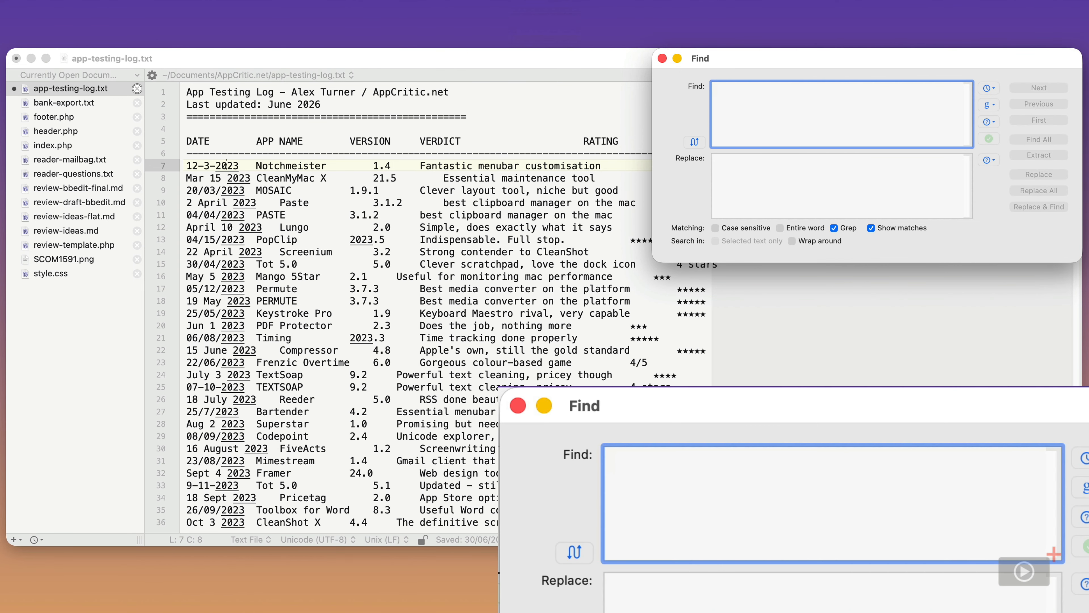
type("^")
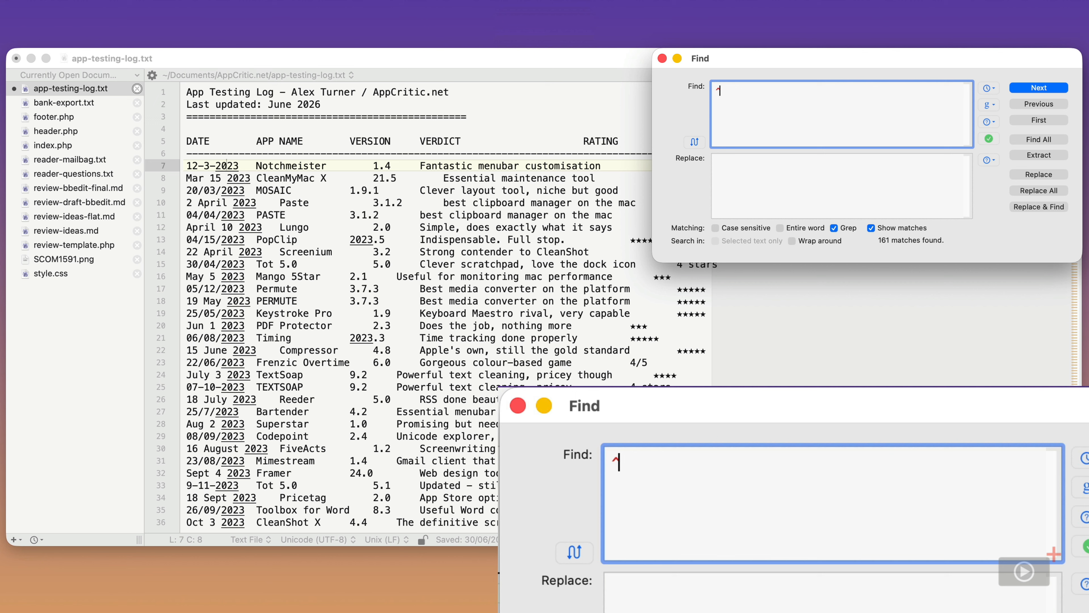
type("\\d")
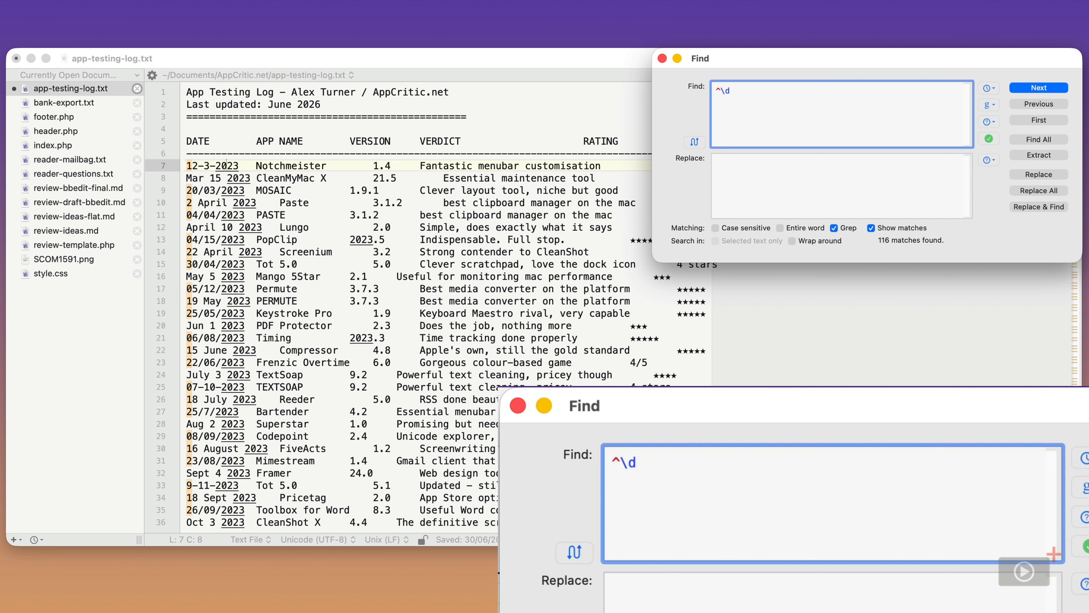
type("{")
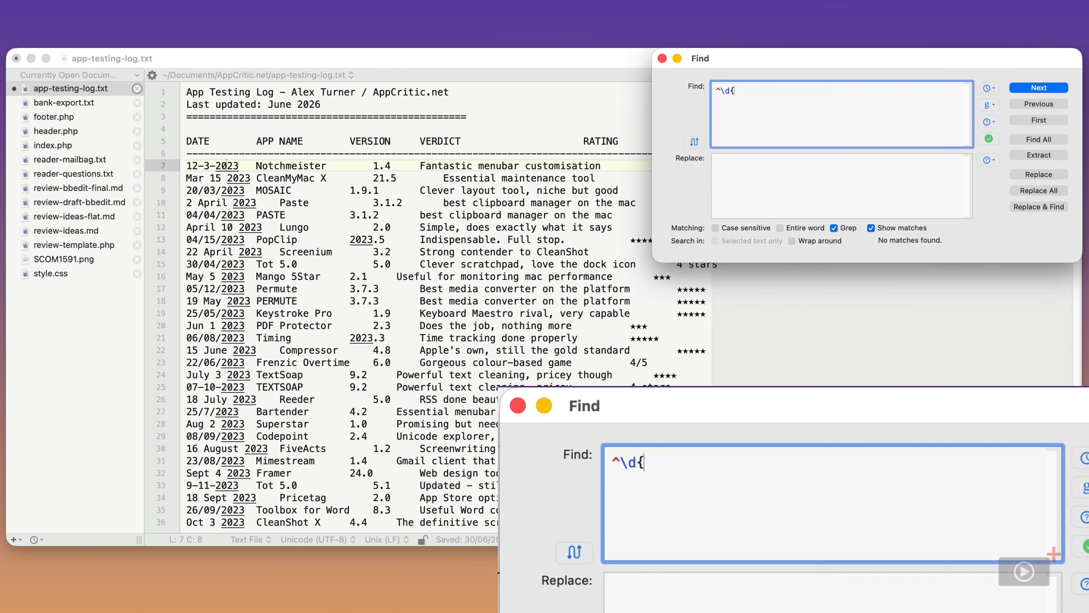
type("1,2}")
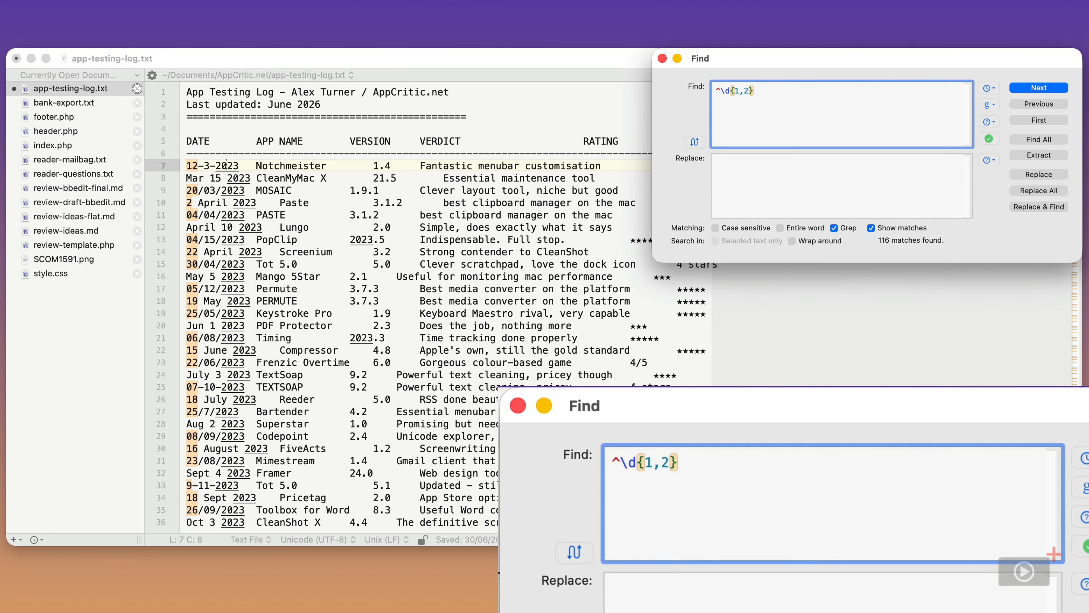
type("[")
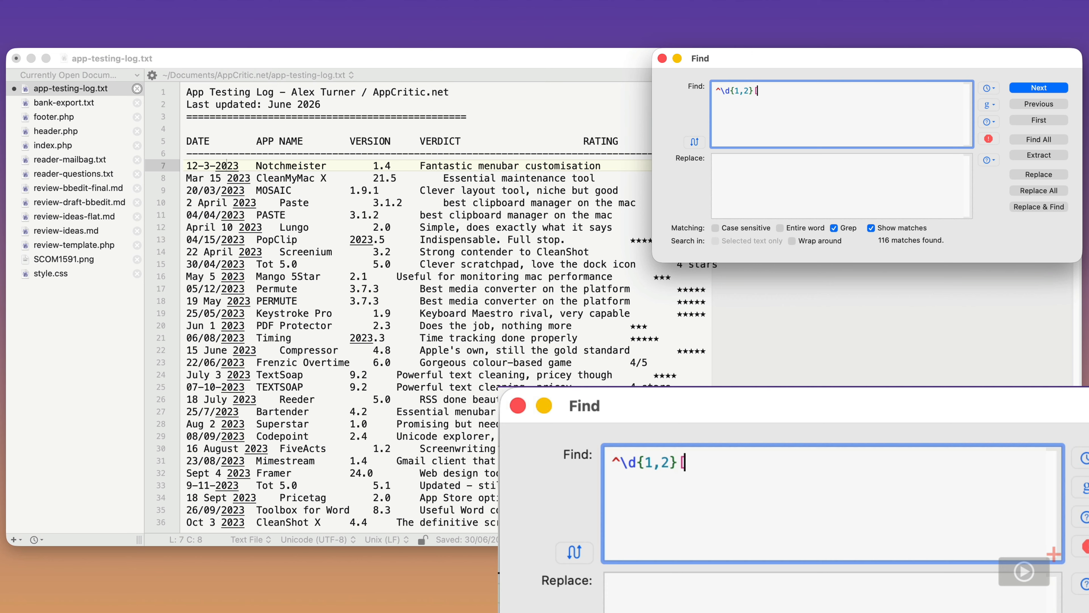
type("/\\-]")
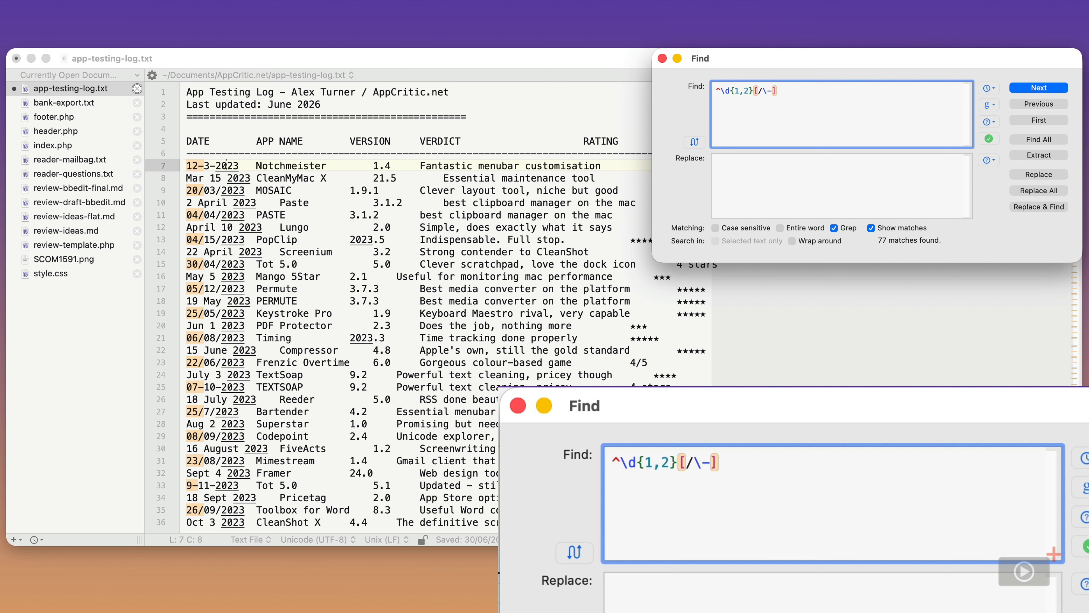
type("\\d{1,2")
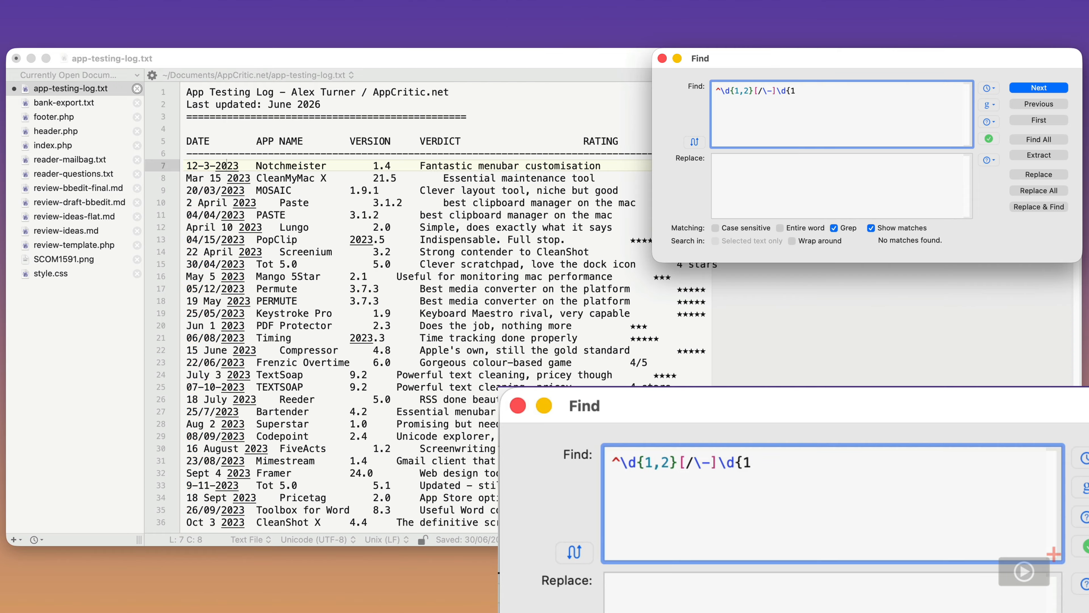
type("}[")
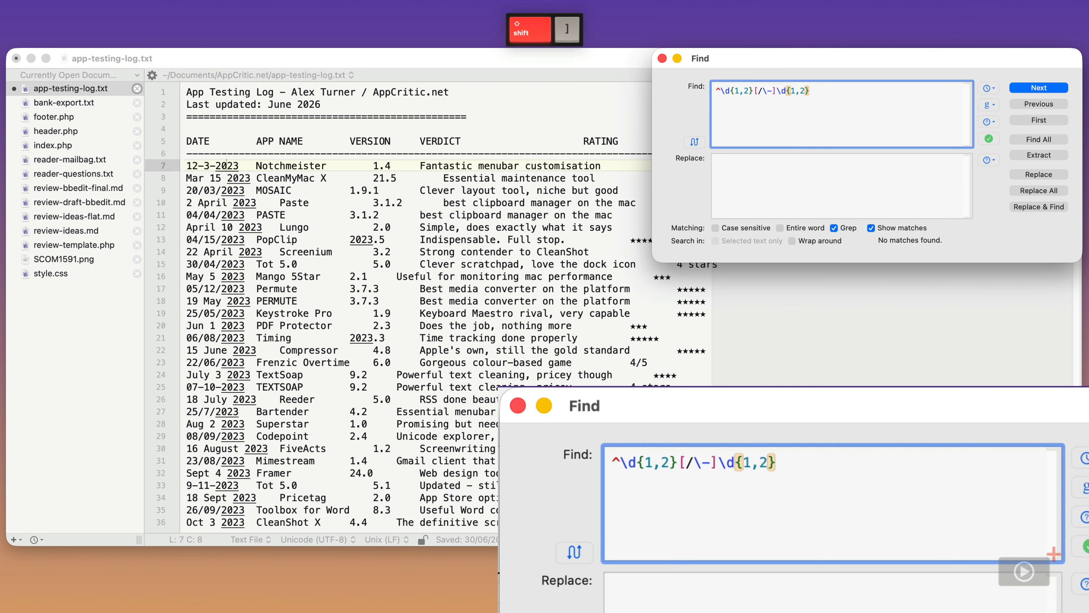
type("/\\-")
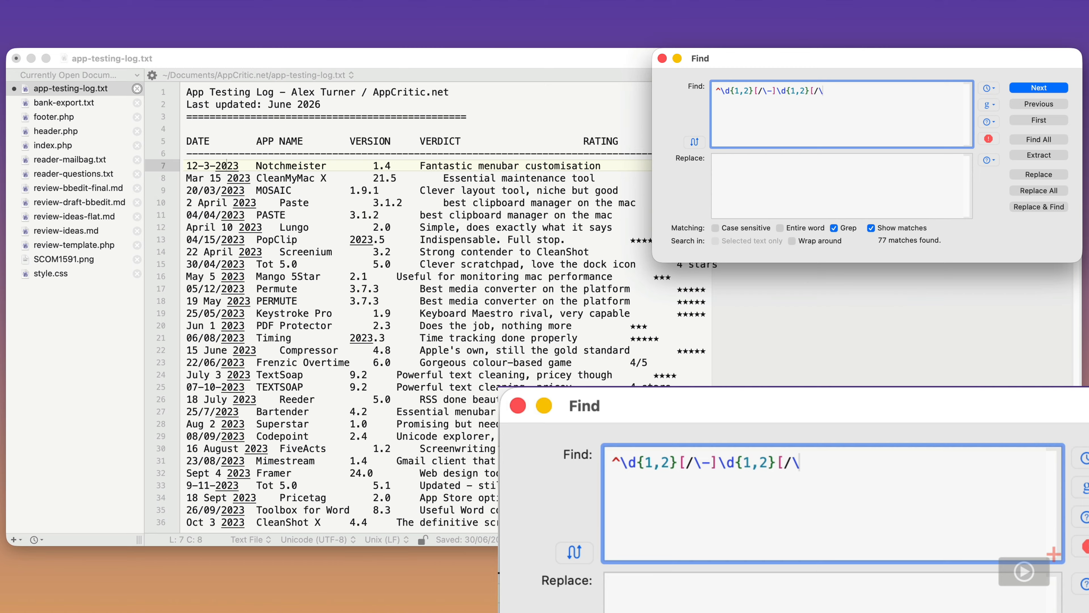
type("]")
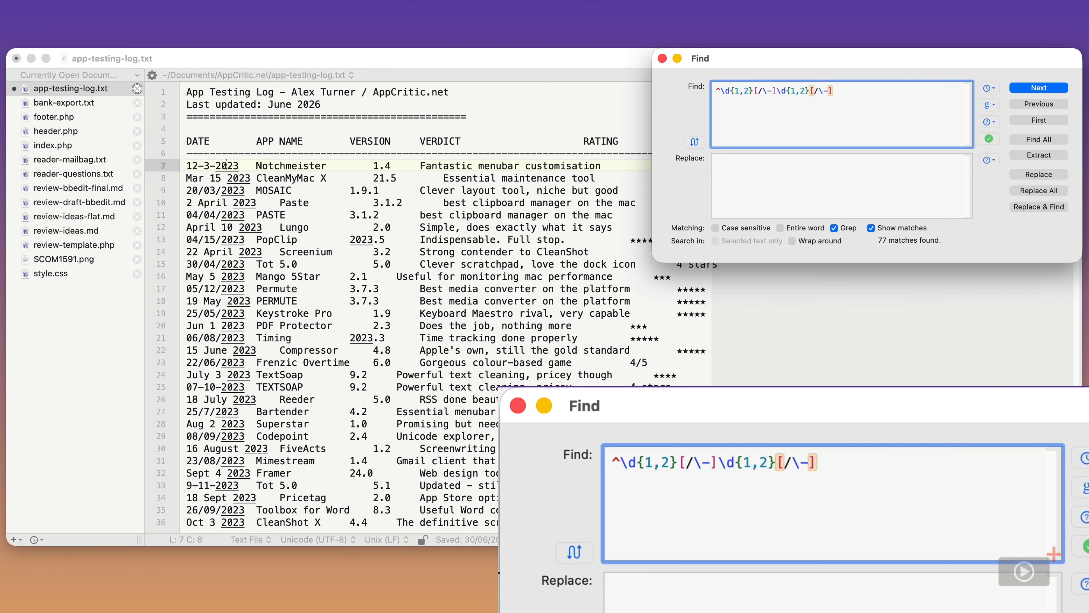
type("\\d")
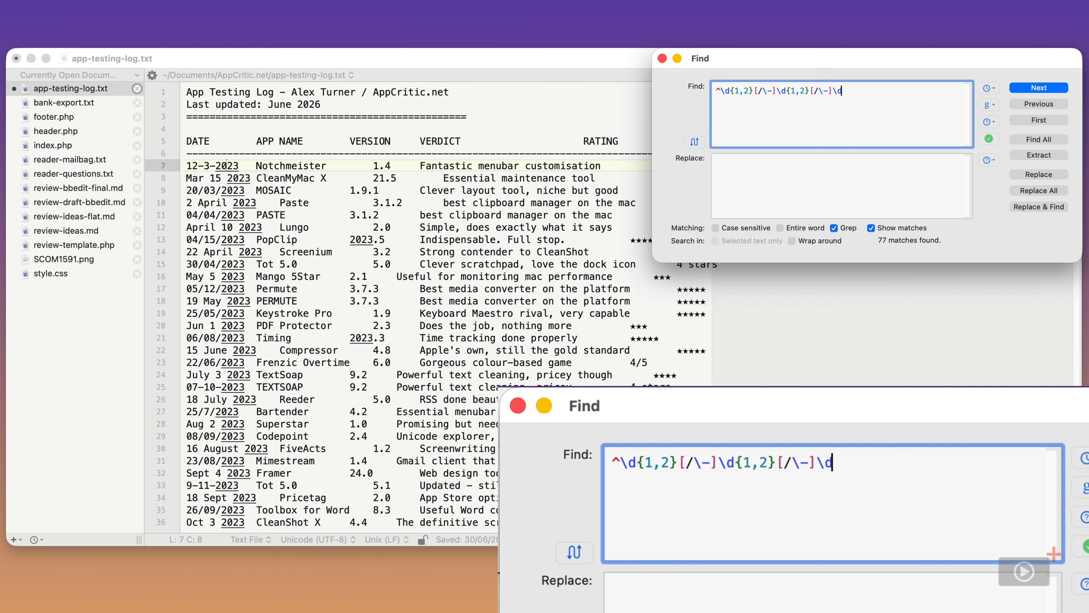
type("{")
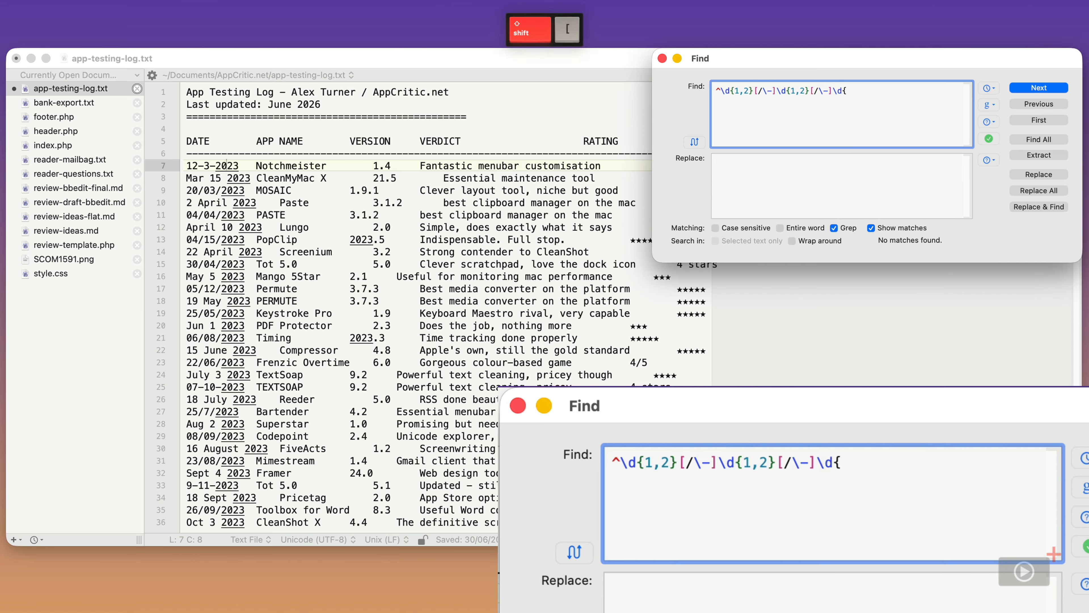
type("2,4")
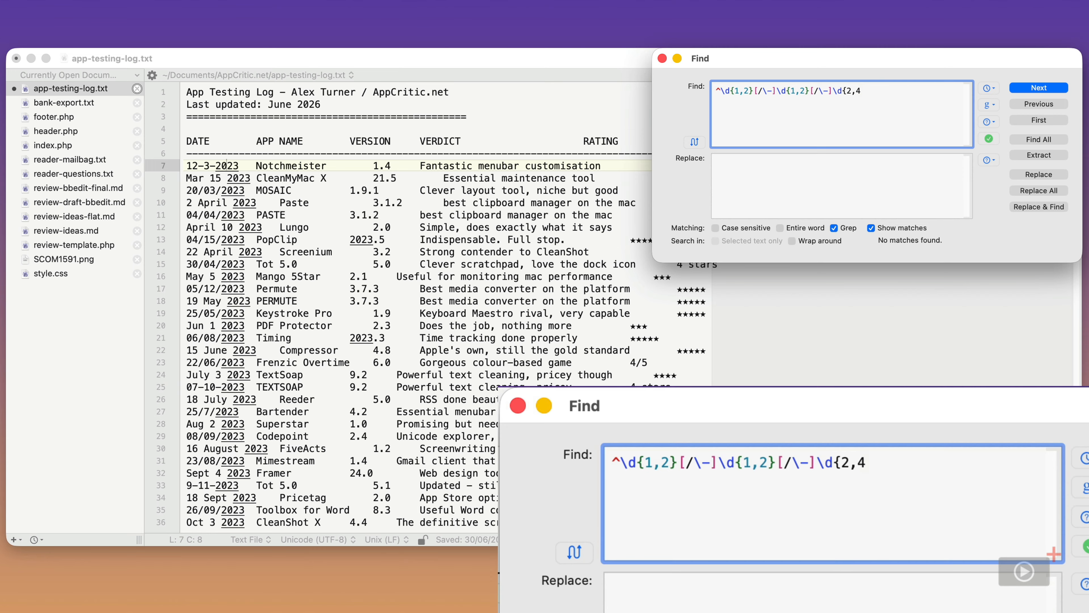
type("}")
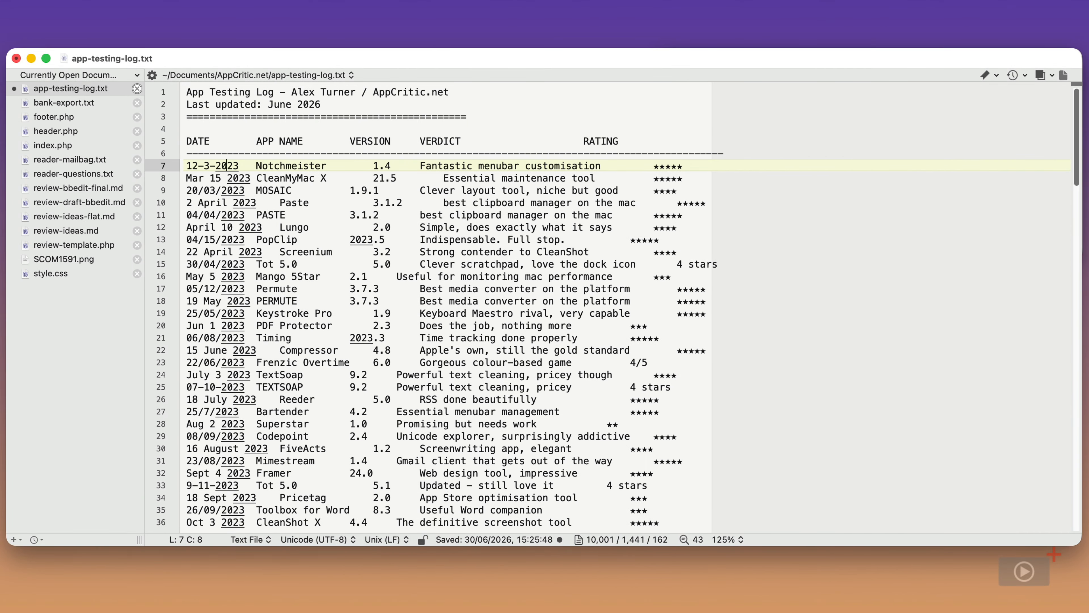
Reopen Find and check the ready-made grep pattern list without choosing one
key("super+f")
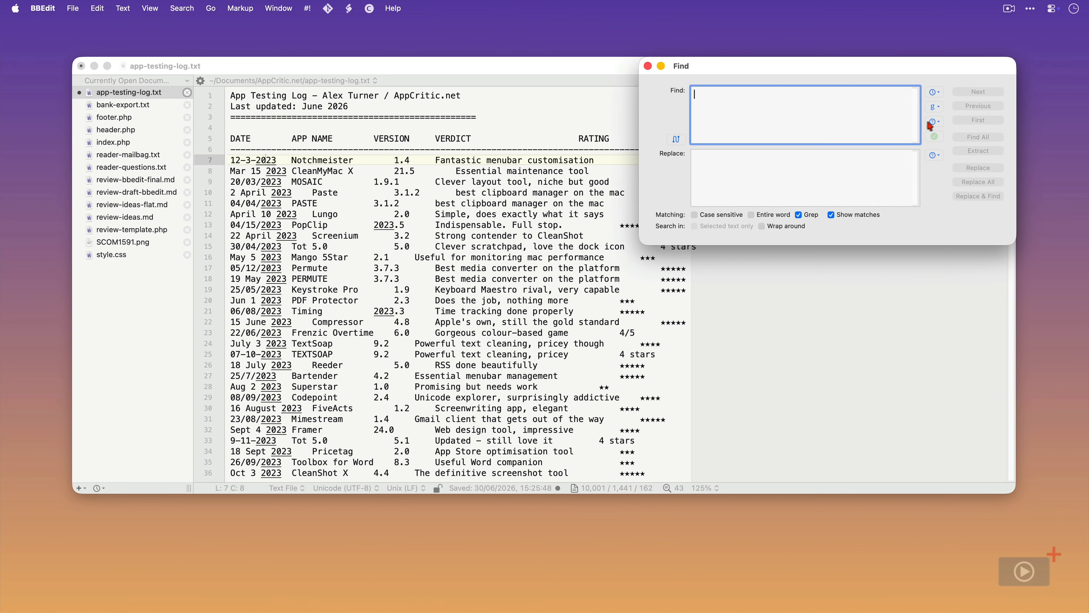
left_click(932, 122)
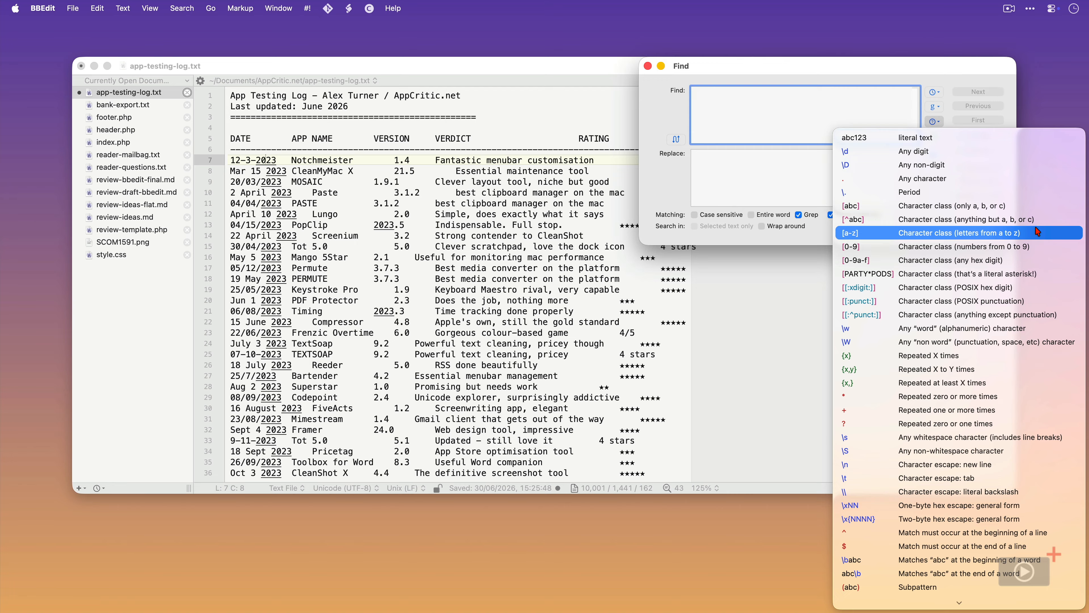
key("Escape")
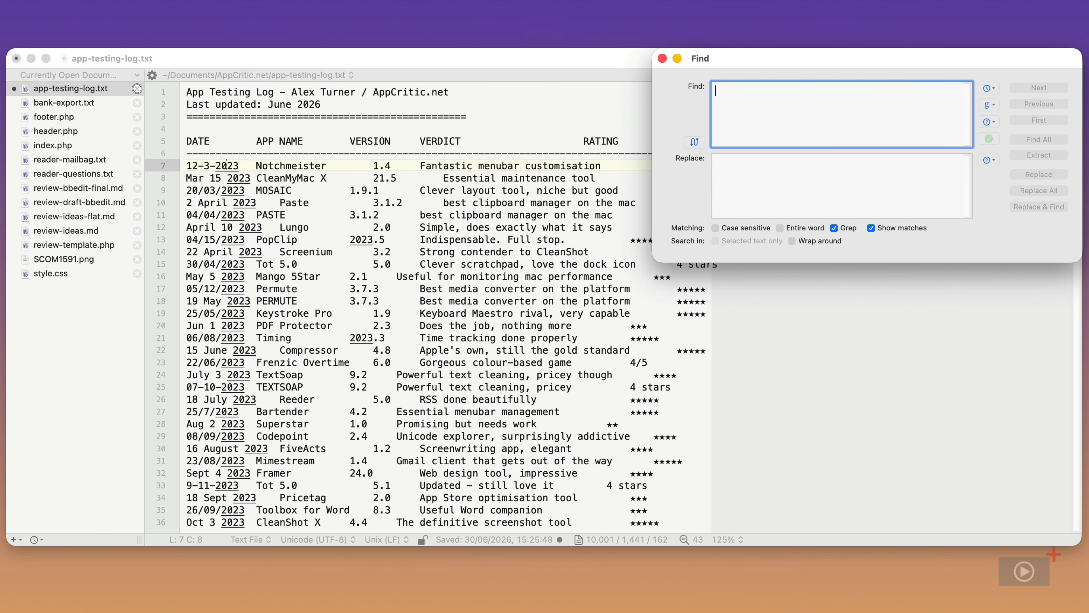
Enter the month-name date pattern [A-Z][a-z]+ \d{1,2} \d{4} followed by an alternation bar |
type("[")
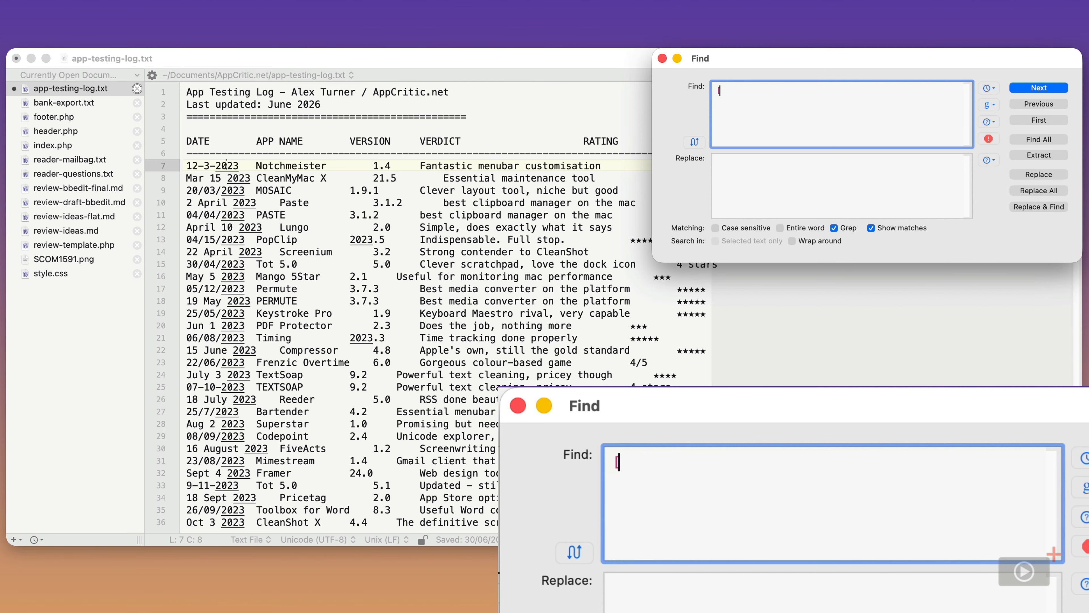
type("A-")
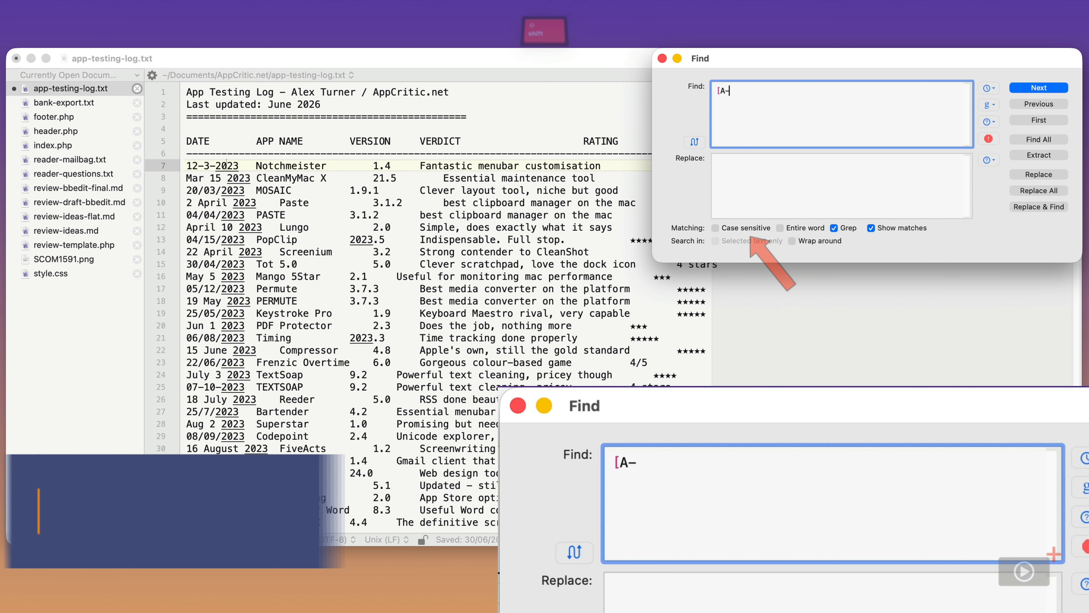
type("Z]")
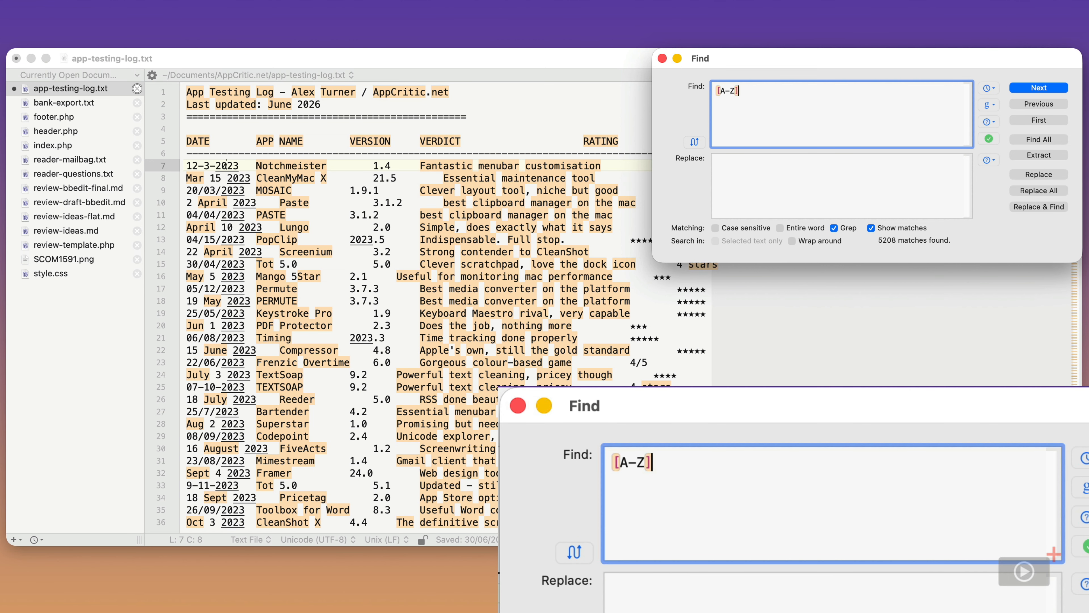
type(" [a-")
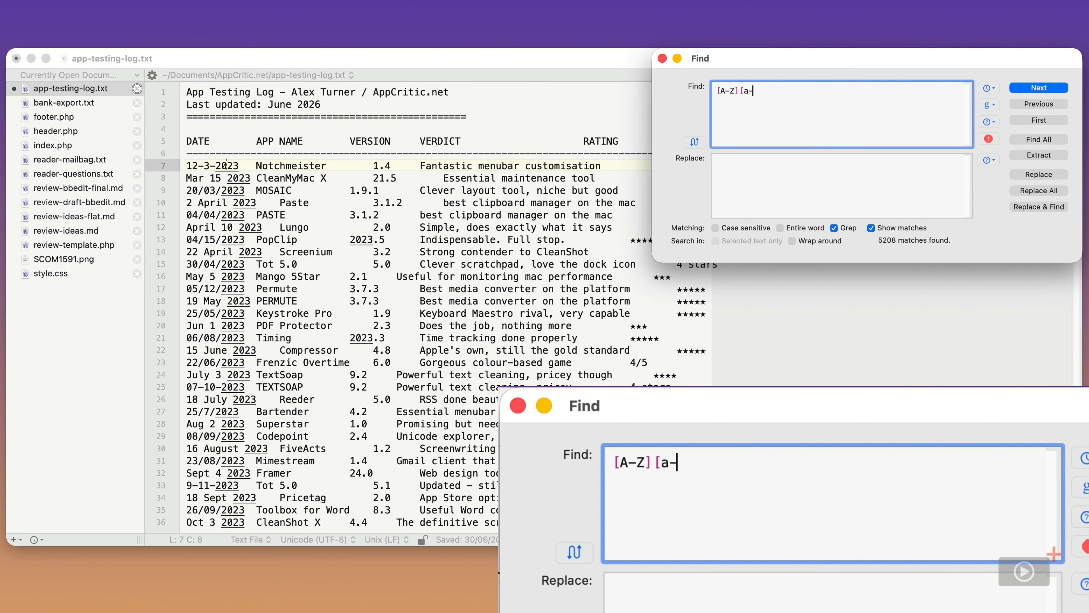
type("z]+")
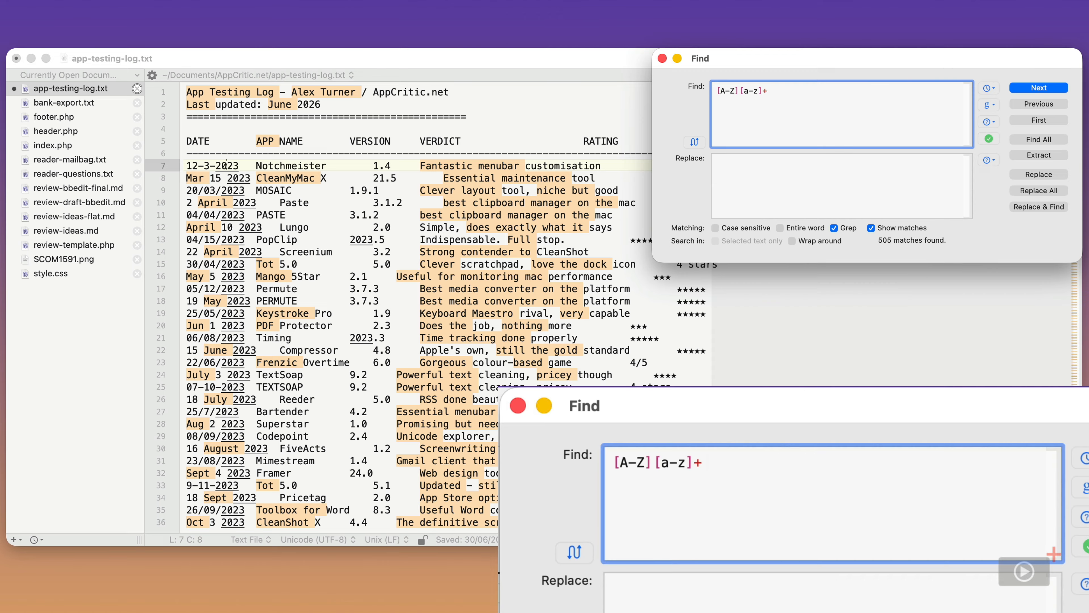
type(" \\")
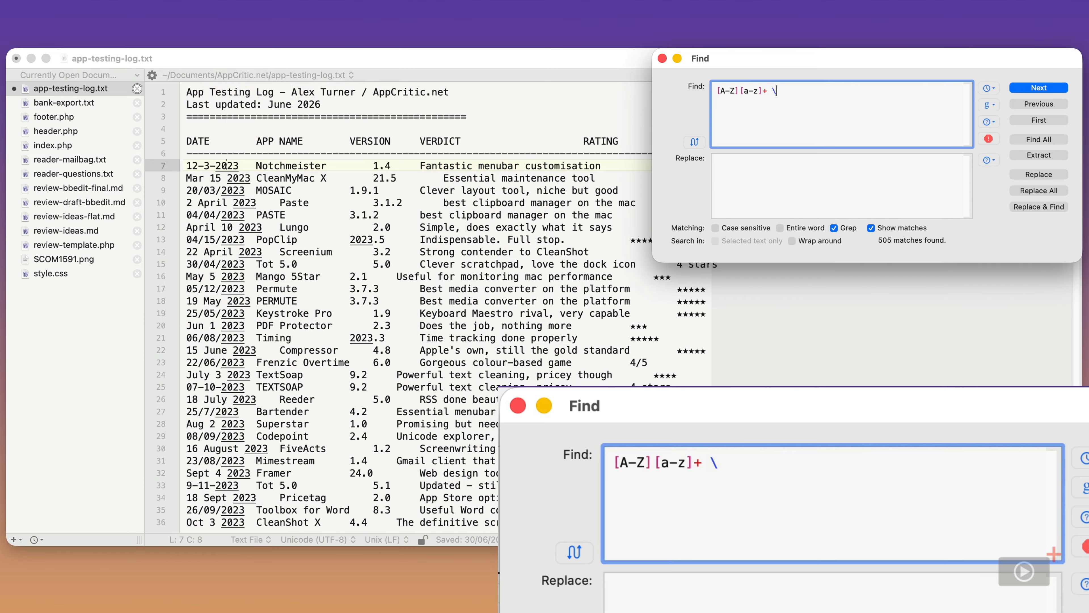
type("d{")
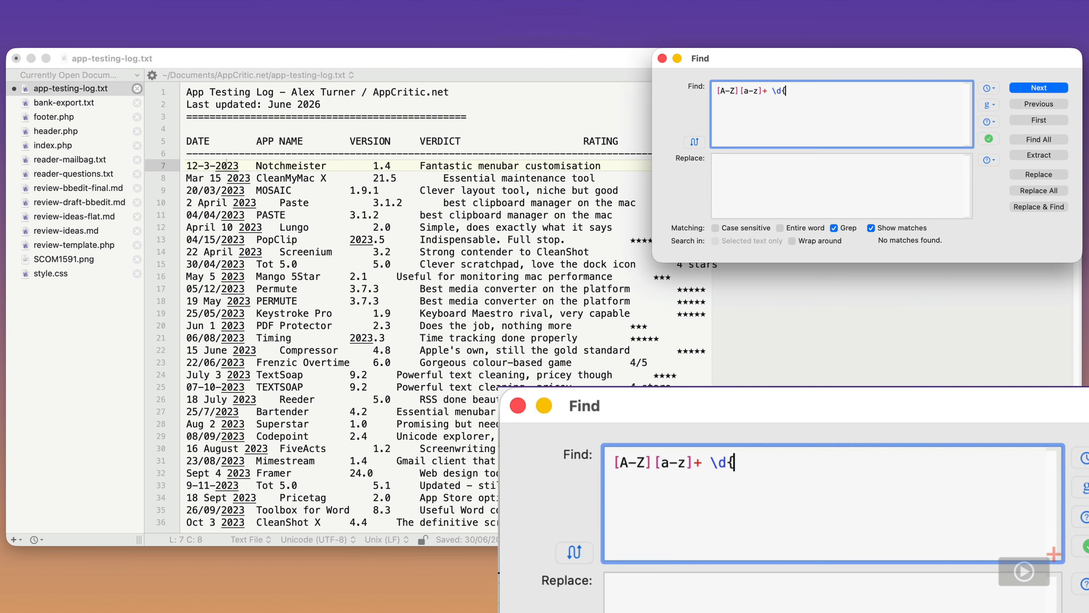
type("1,2}")
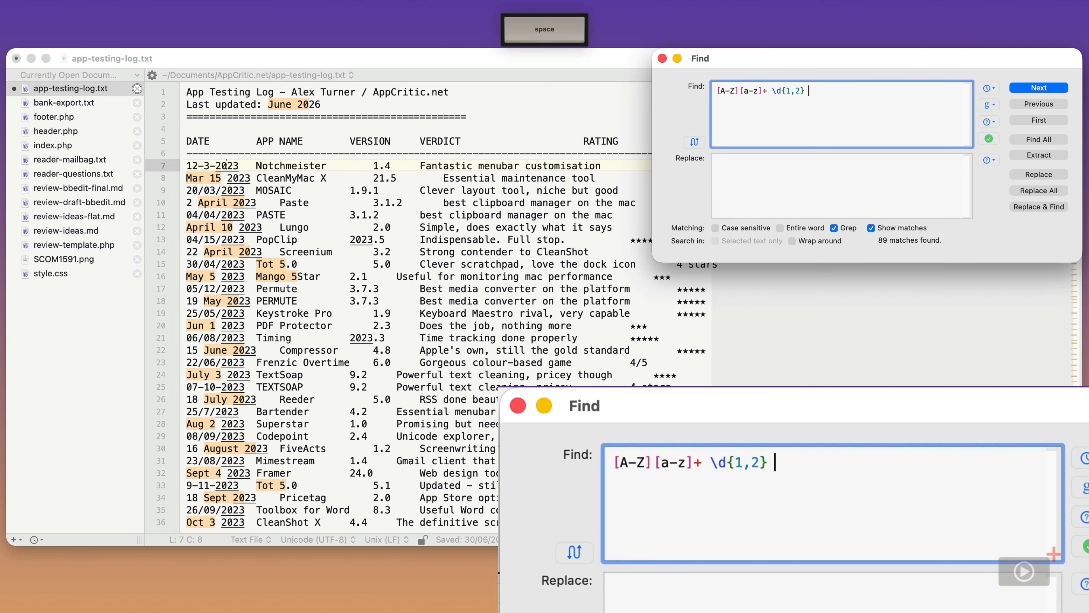
type("\\d{")
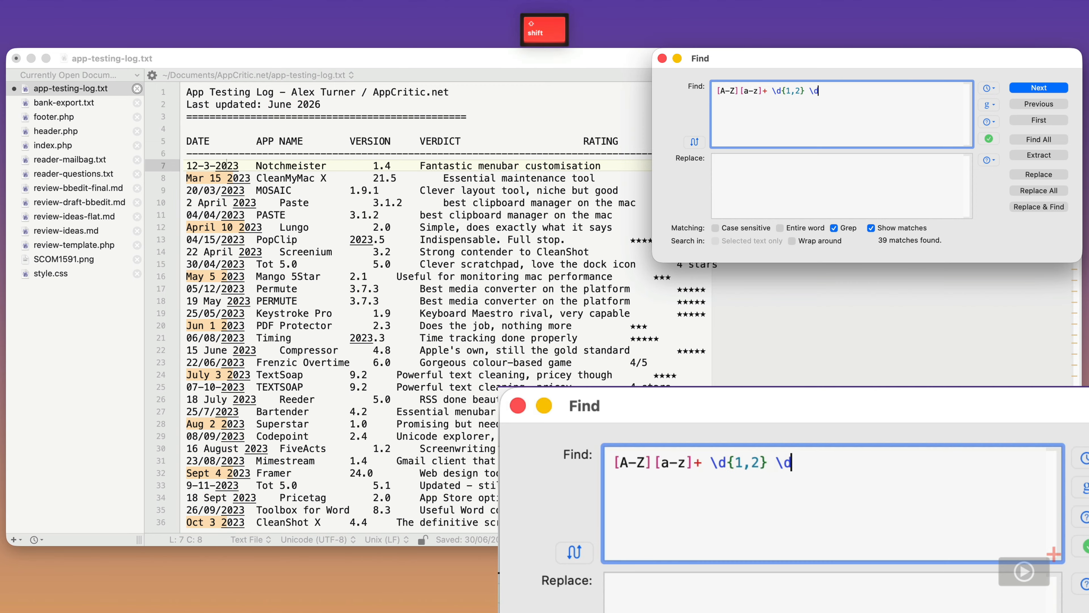
type("4}")
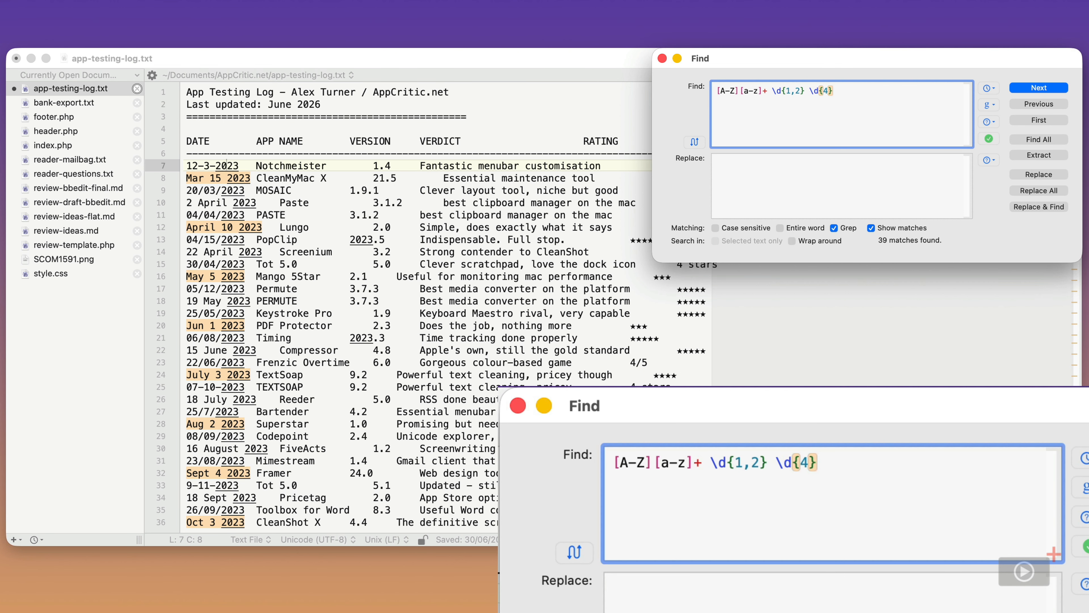
type("|")
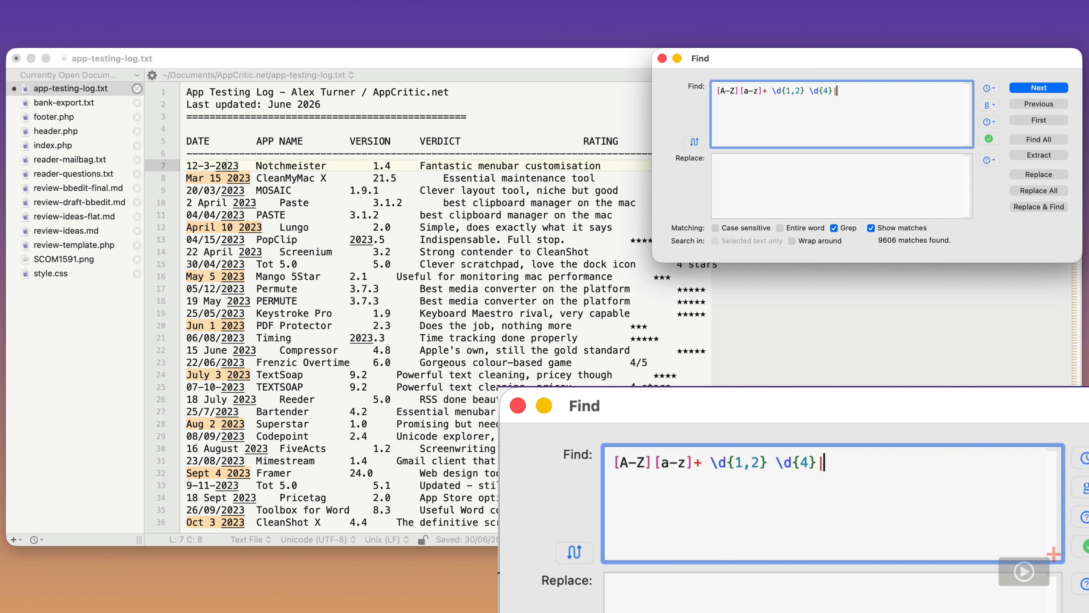
Append the day-first alternative \d{1,2} [A-Z][a-z]+ \d{4} to the grep pattern
type("\\d{1,2")
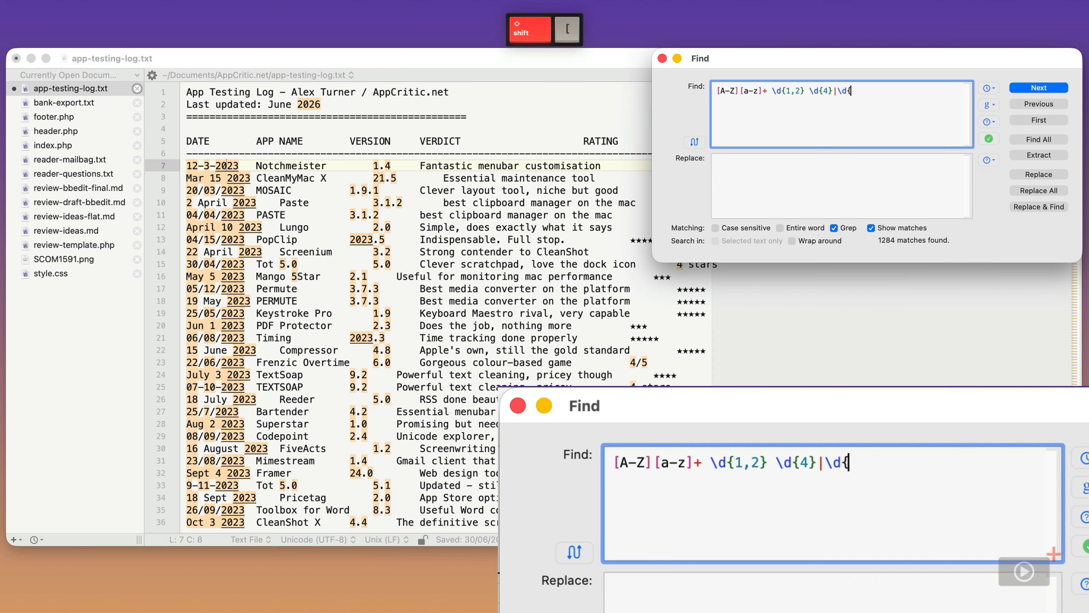
type("} ")
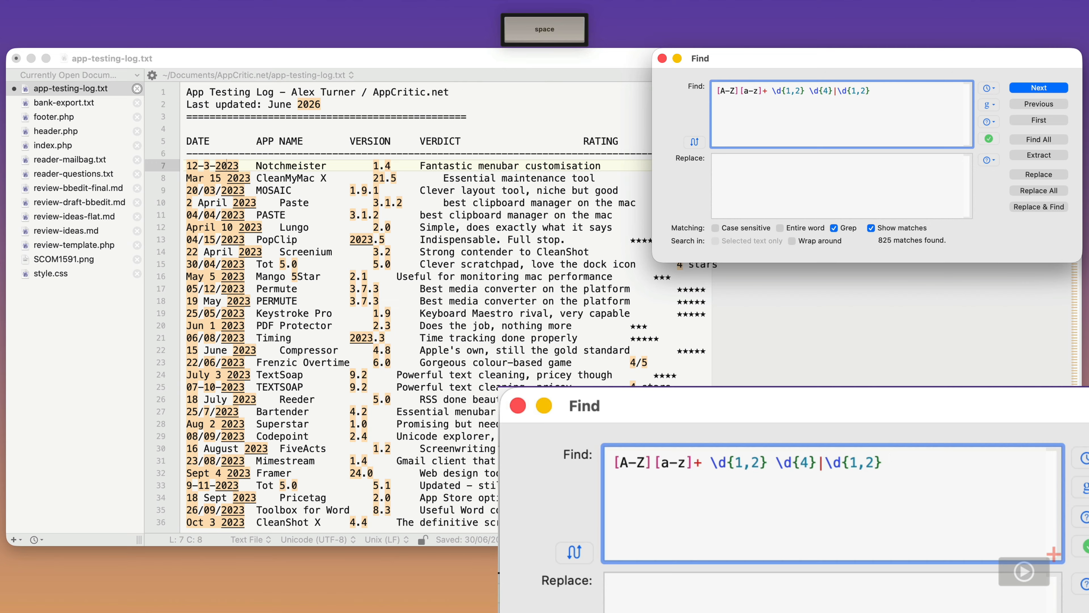
type("[A")
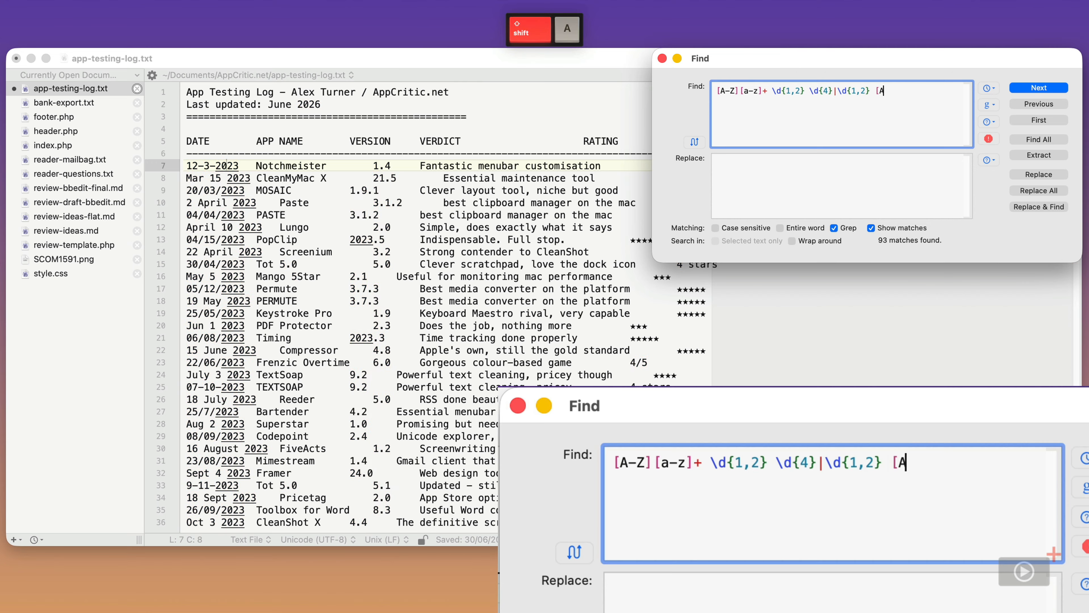
type("-Z][a-z")
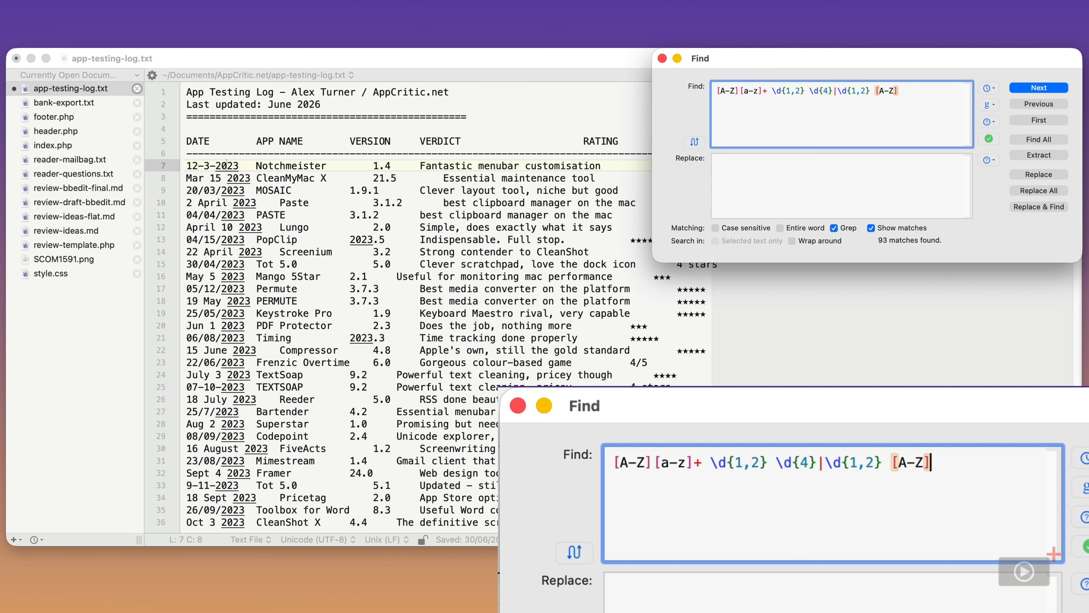
type("]+")
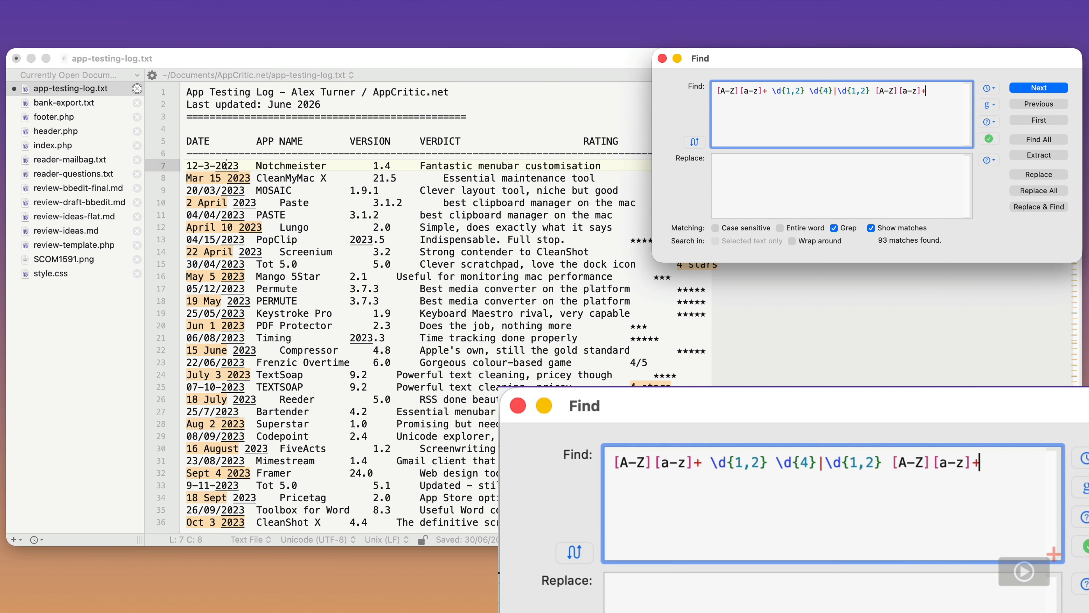
type(" \\")
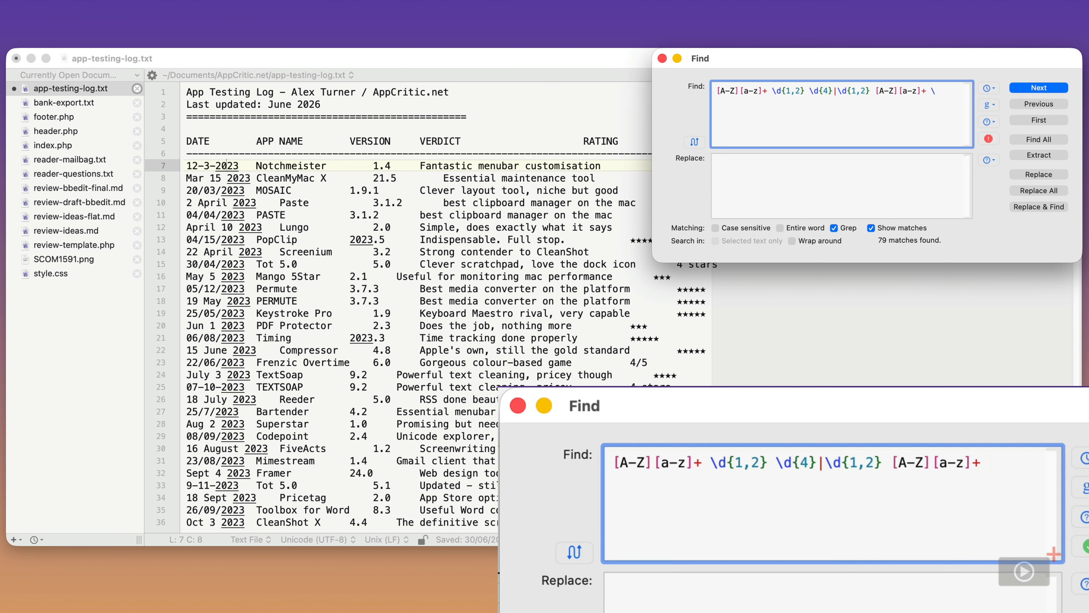
type("d{")
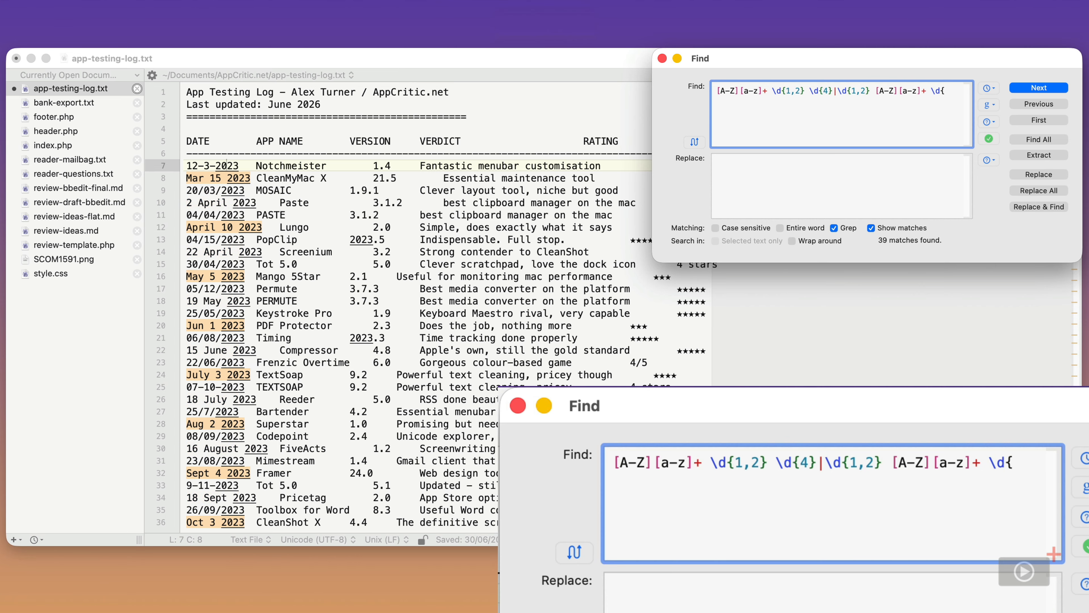
type("4}")
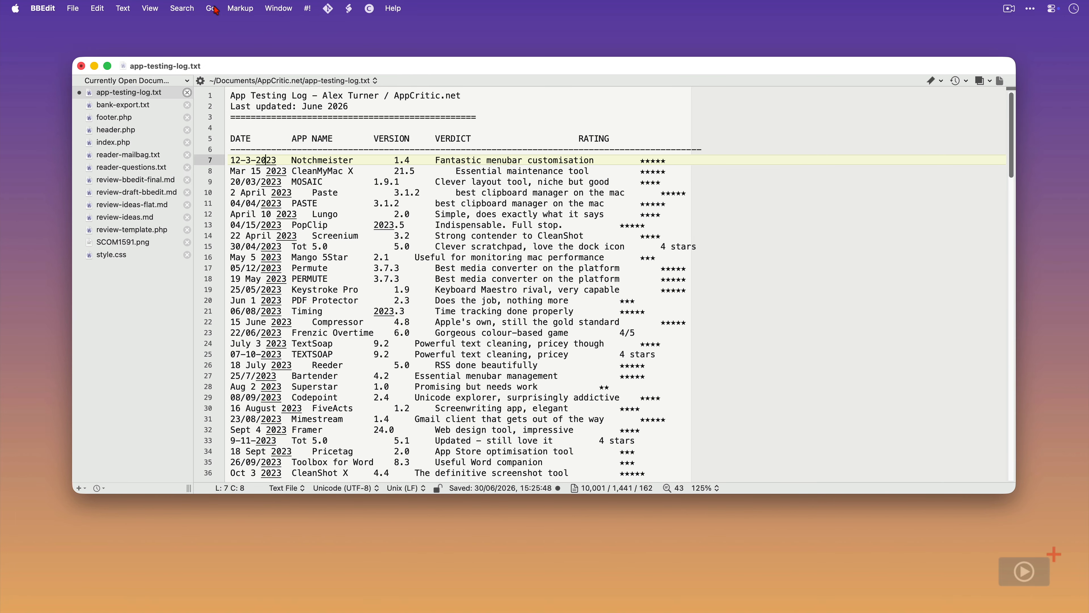
Open Pattern Playground and test the date pattern on reader-mailbag.txt and reader-questions.txt
left_click(184, 8)
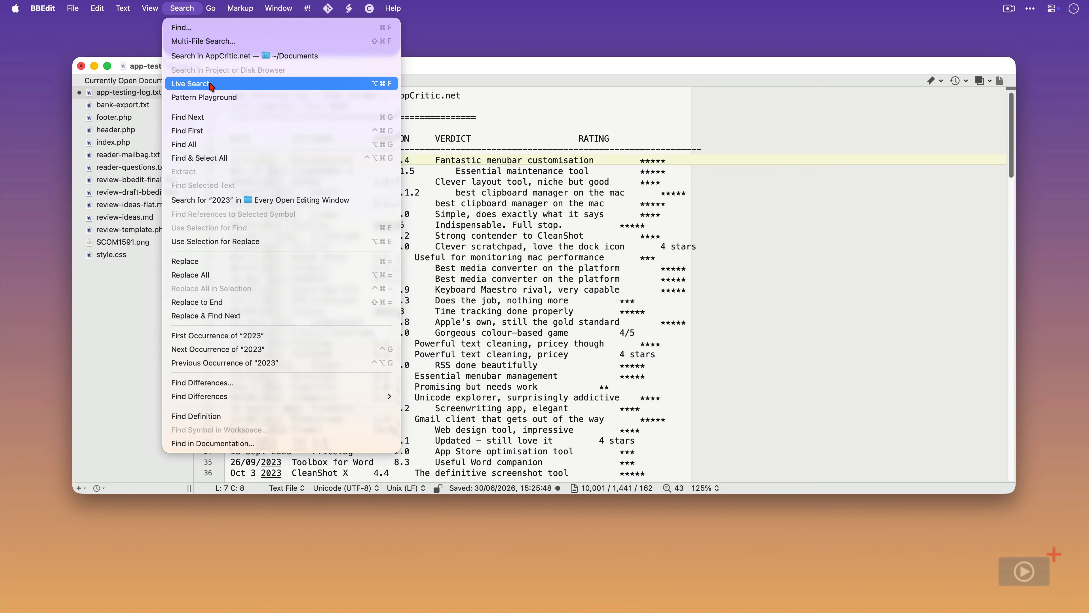
left_click(240, 98)
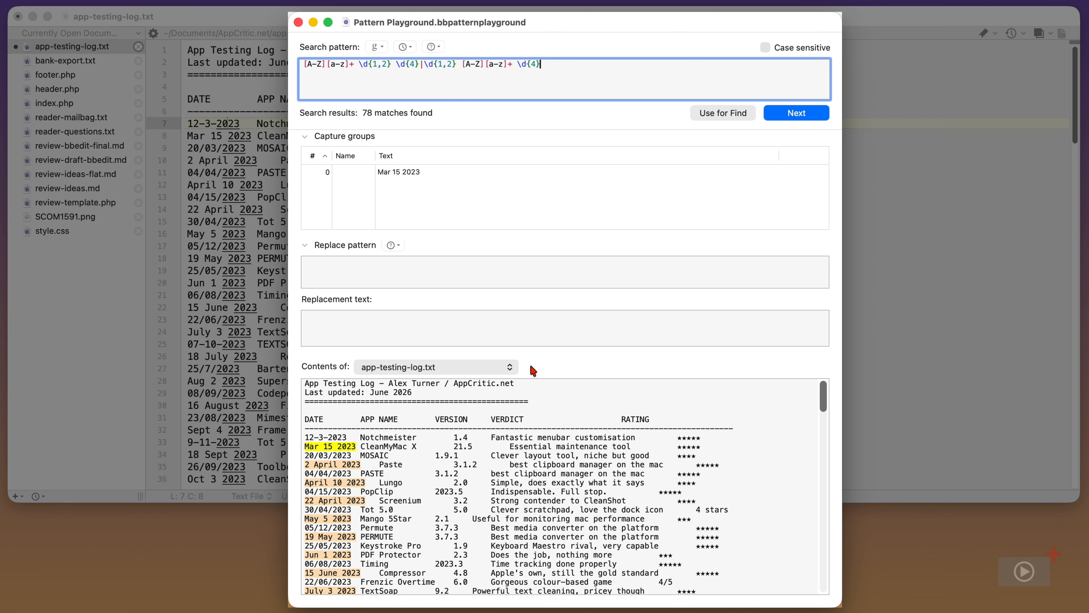
left_click(511, 370)
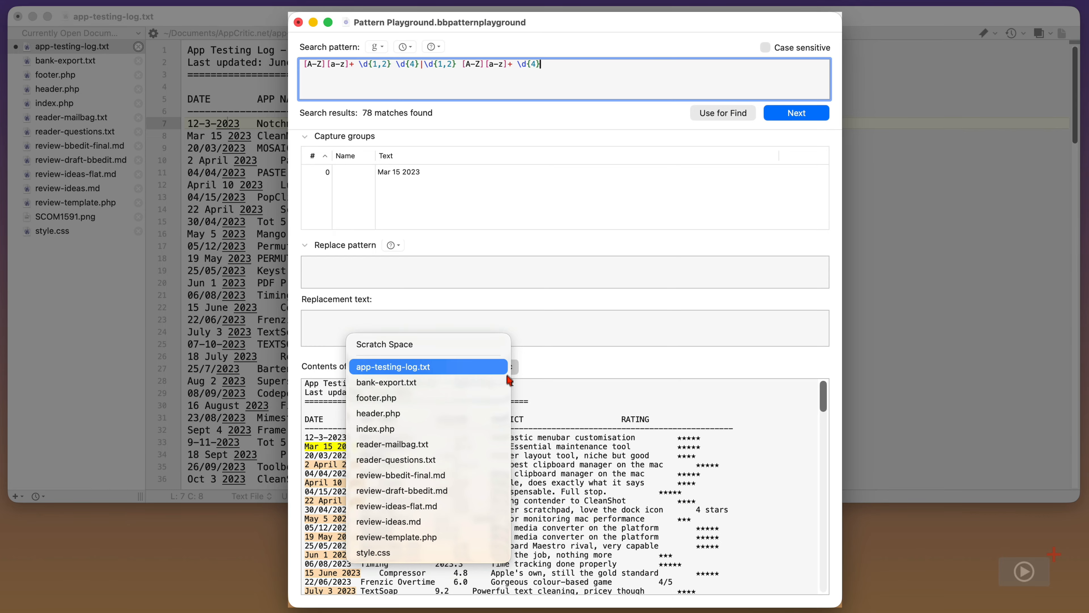
left_click(497, 444)
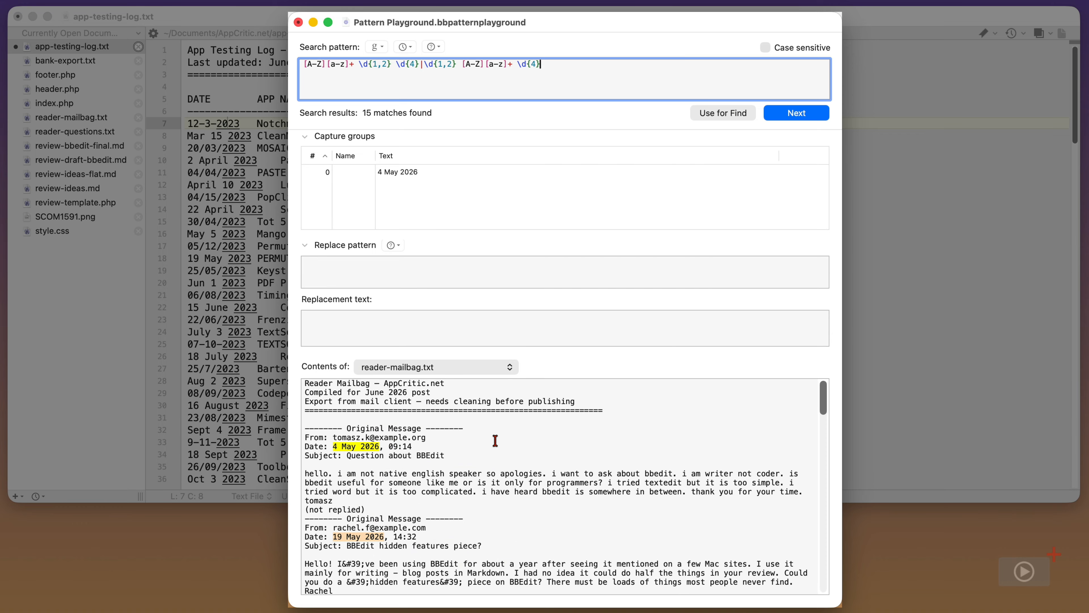
left_click(503, 368)
left_click(498, 381)
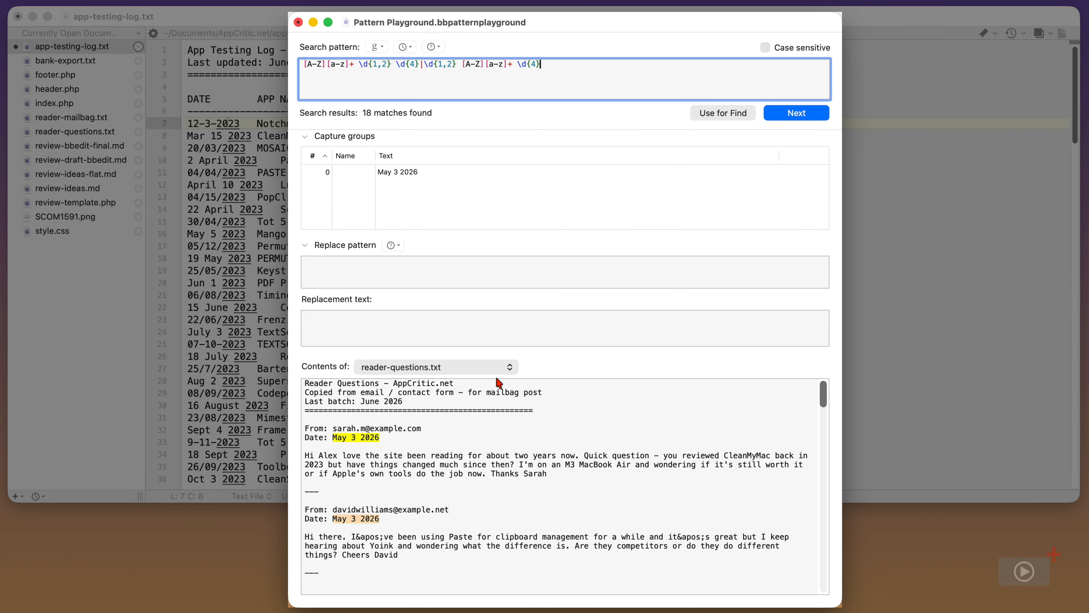
Switch the test file back to app-testing-log.txt and clear the search pattern
left_click(502, 368)
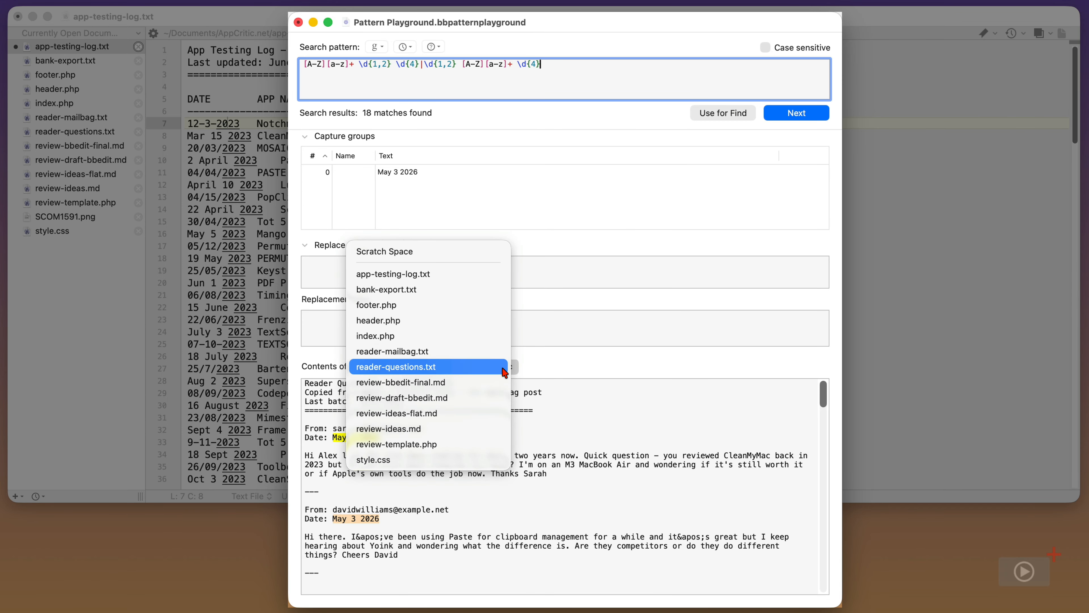
left_click(481, 275)
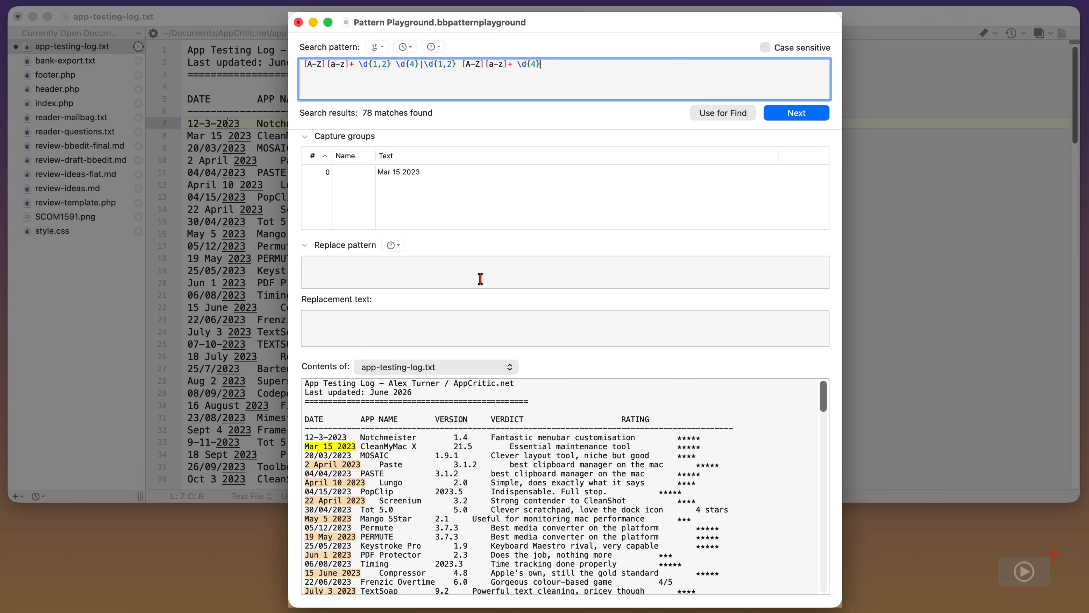
triple_click(597, 78)
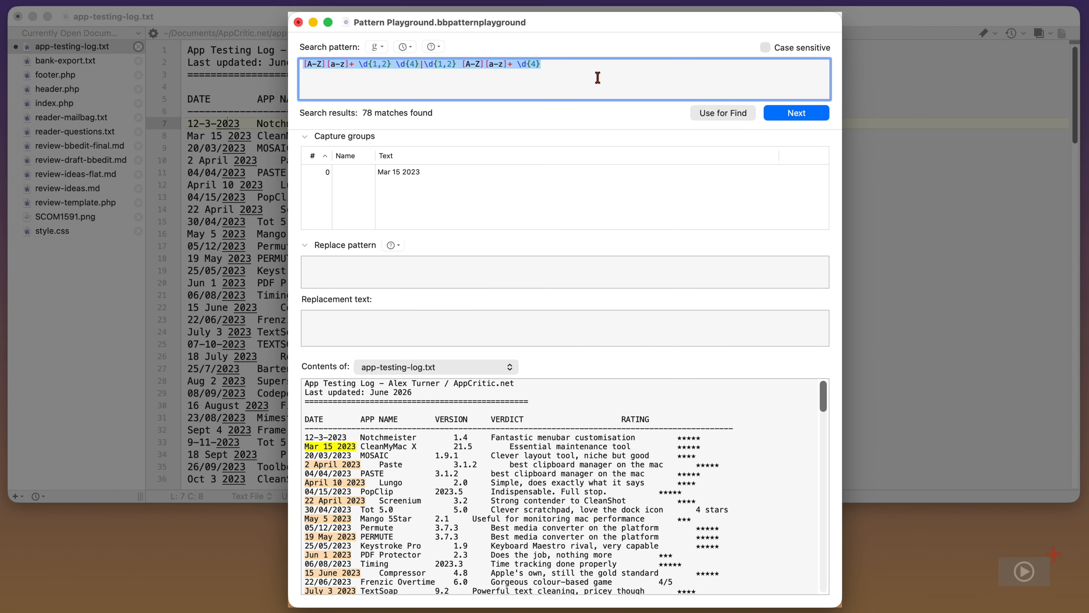
key("BackSpace")
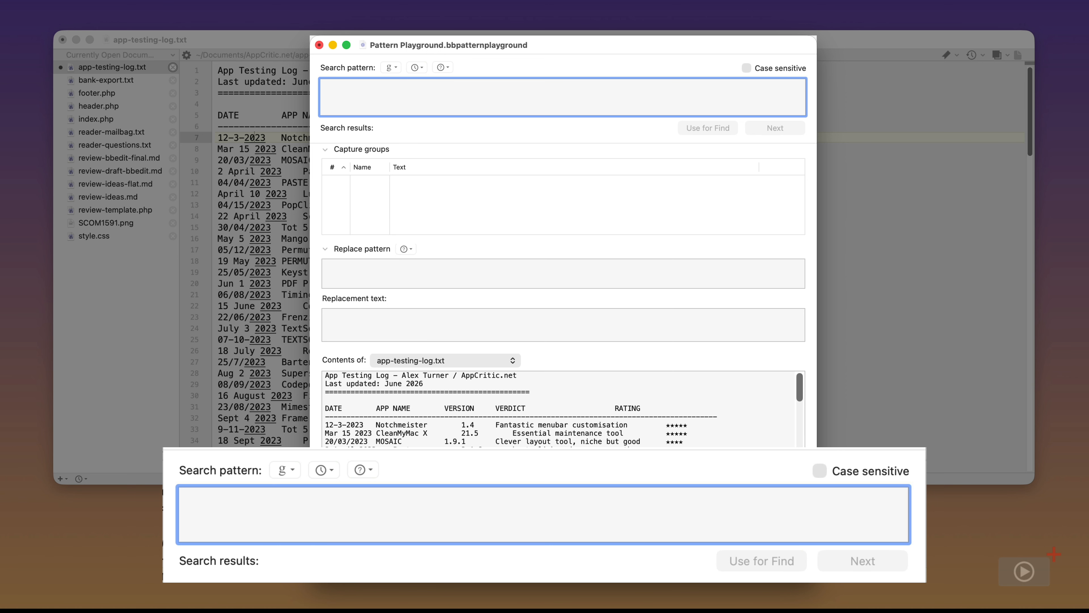
Type (\d{1,2})[/\-](\d{1,2}) to capture the first two date numbers as groups
key("shift")
type("(")
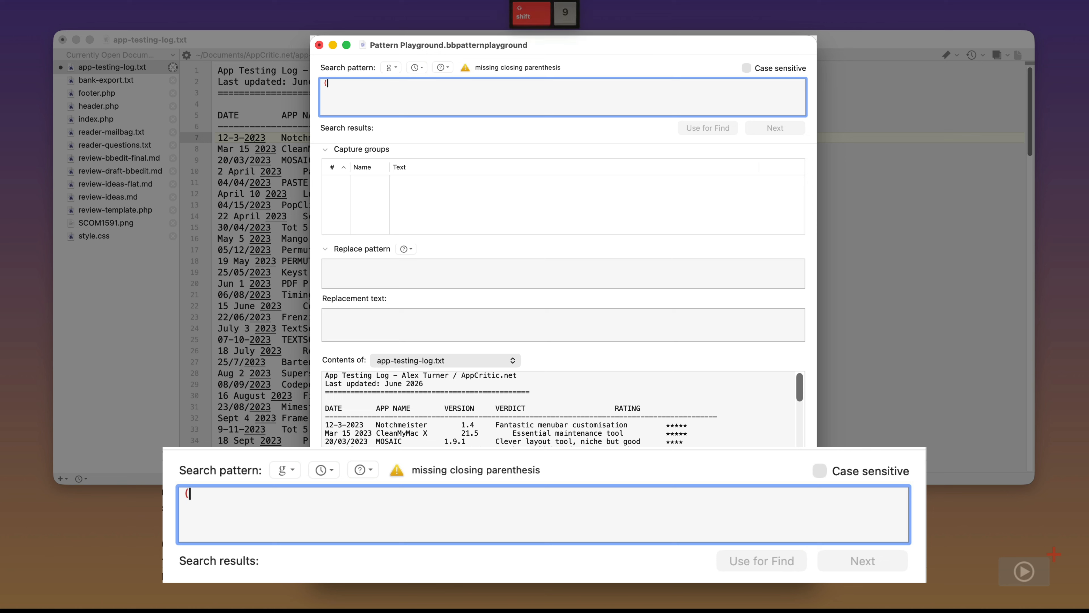
type("\\d")
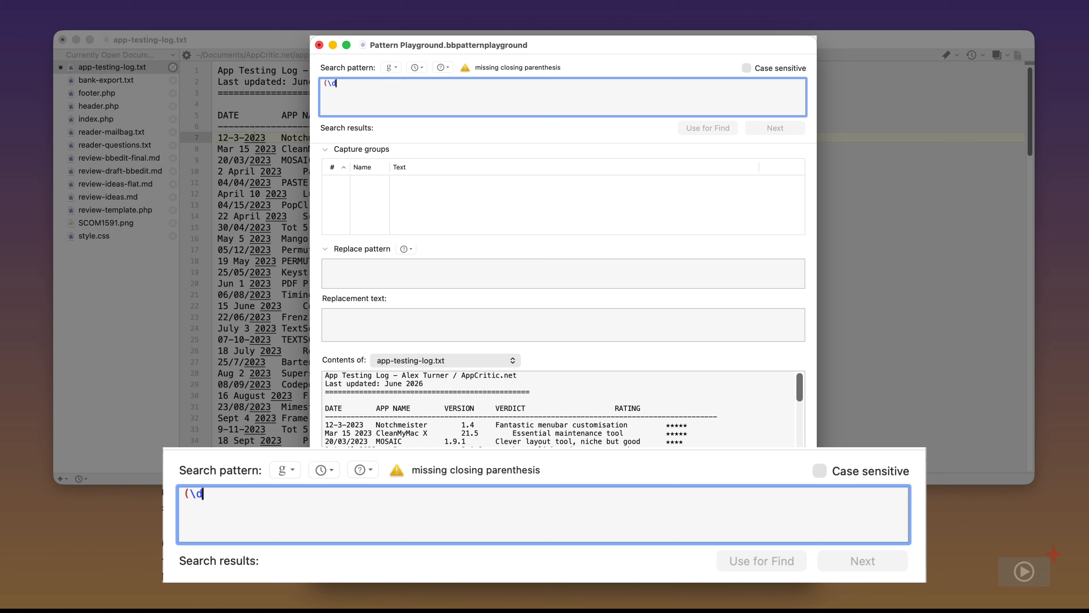
type("{1,2}")
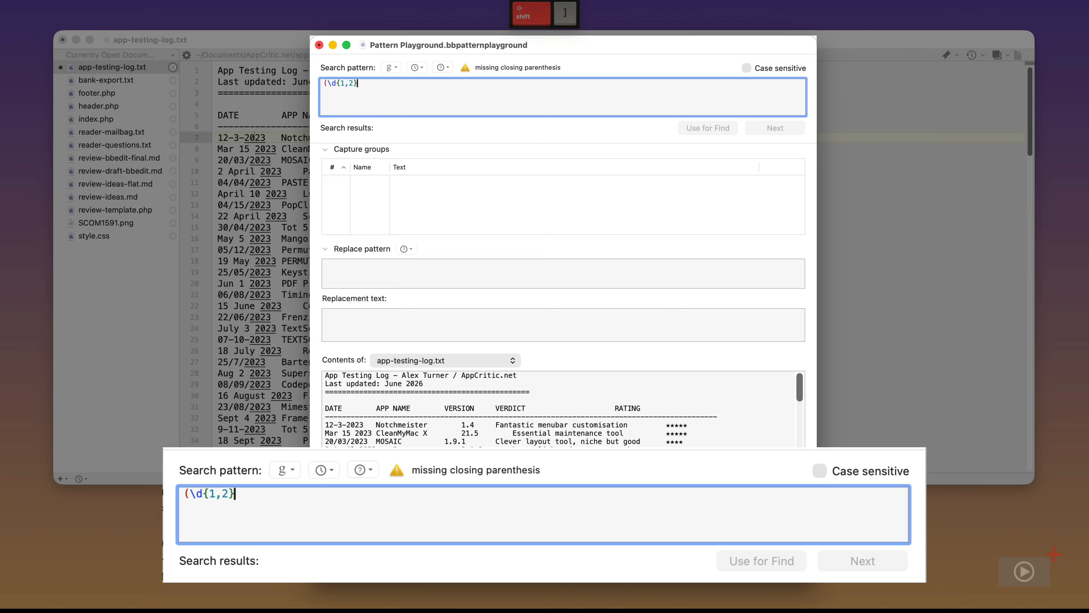
type(")")
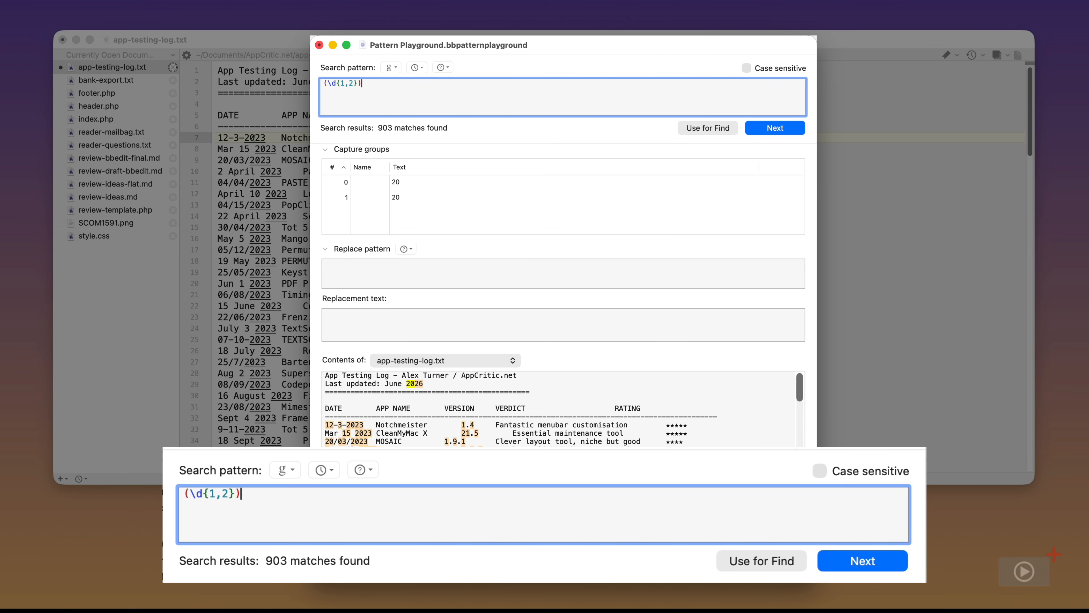
type("[")
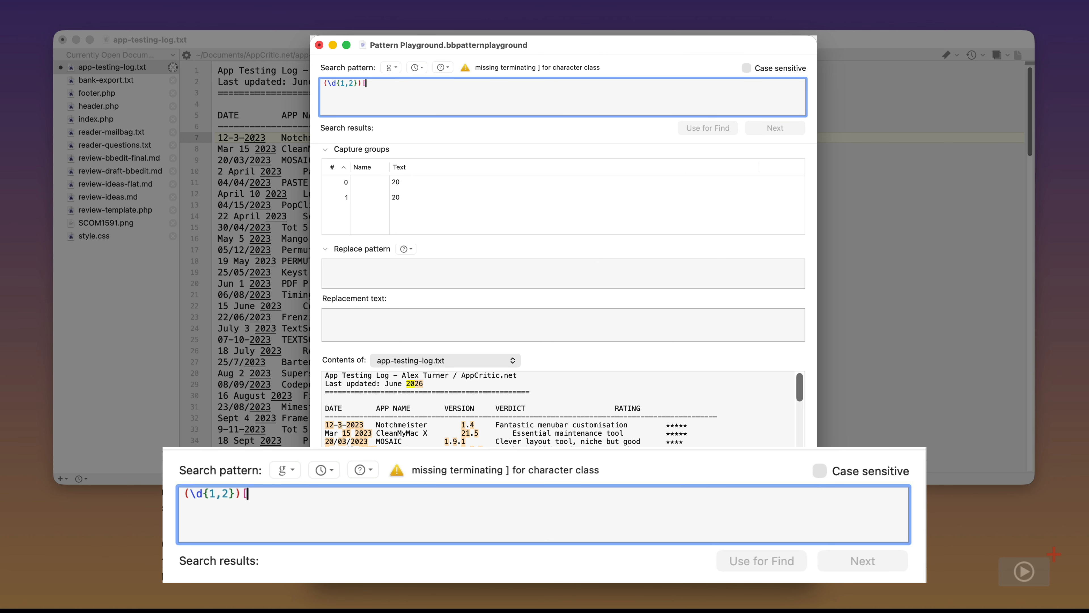
type("/\\")
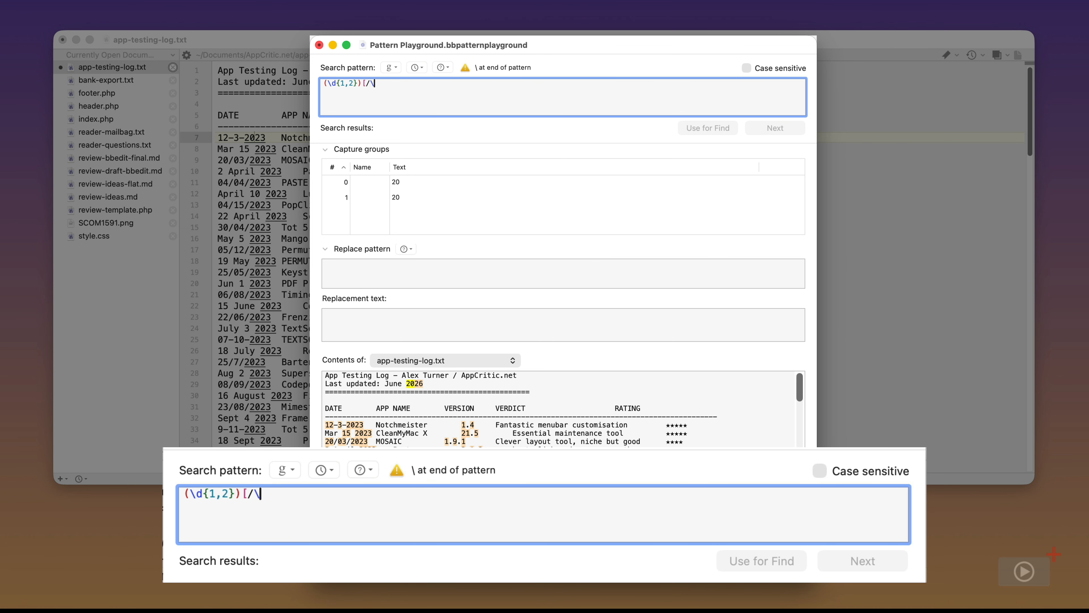
type("-]")
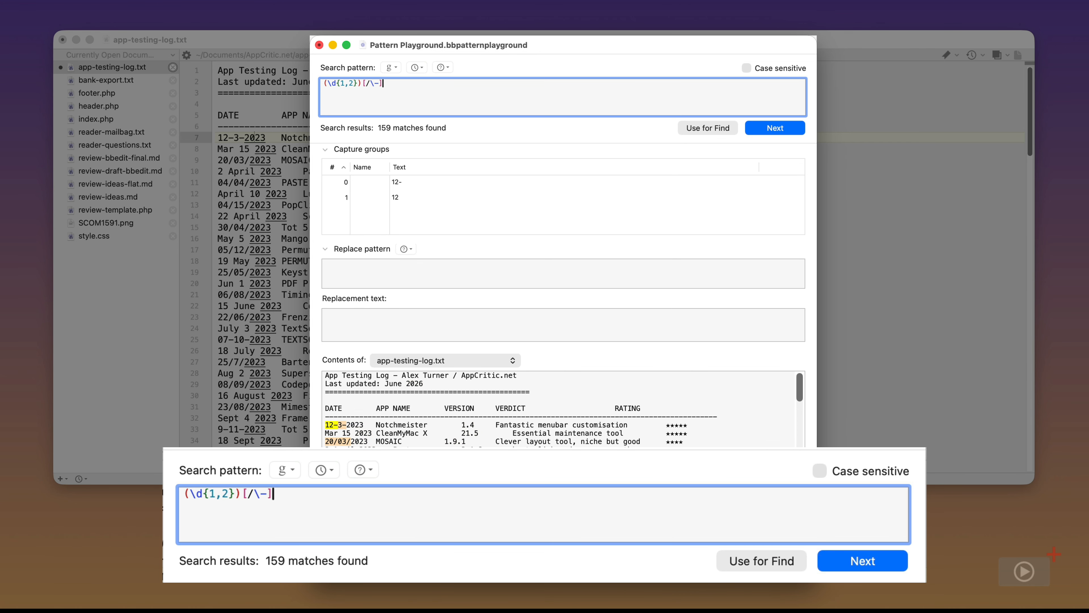
type("(")
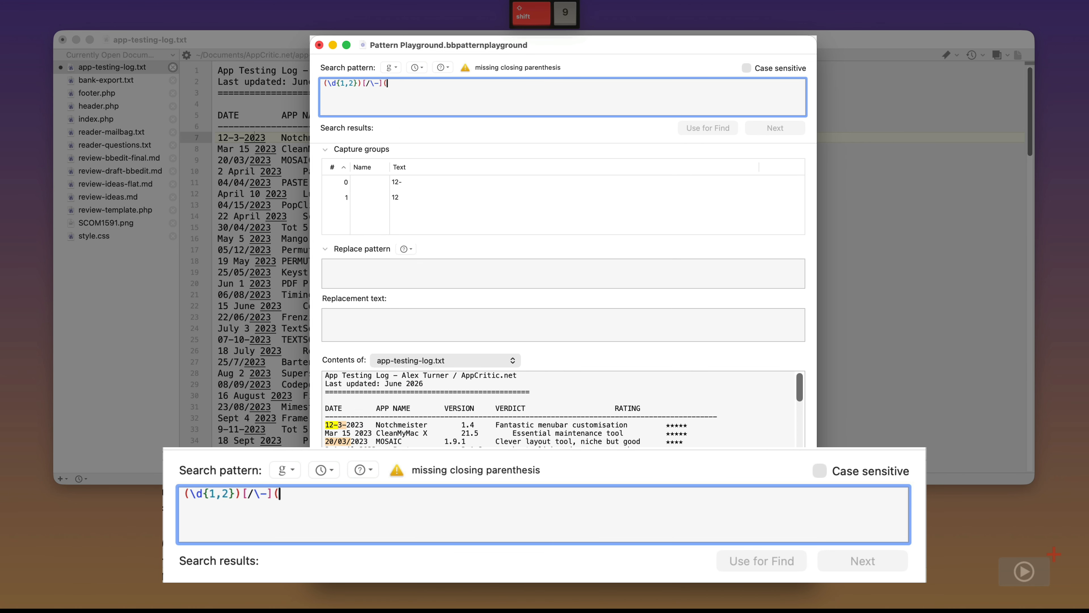
type("\\")
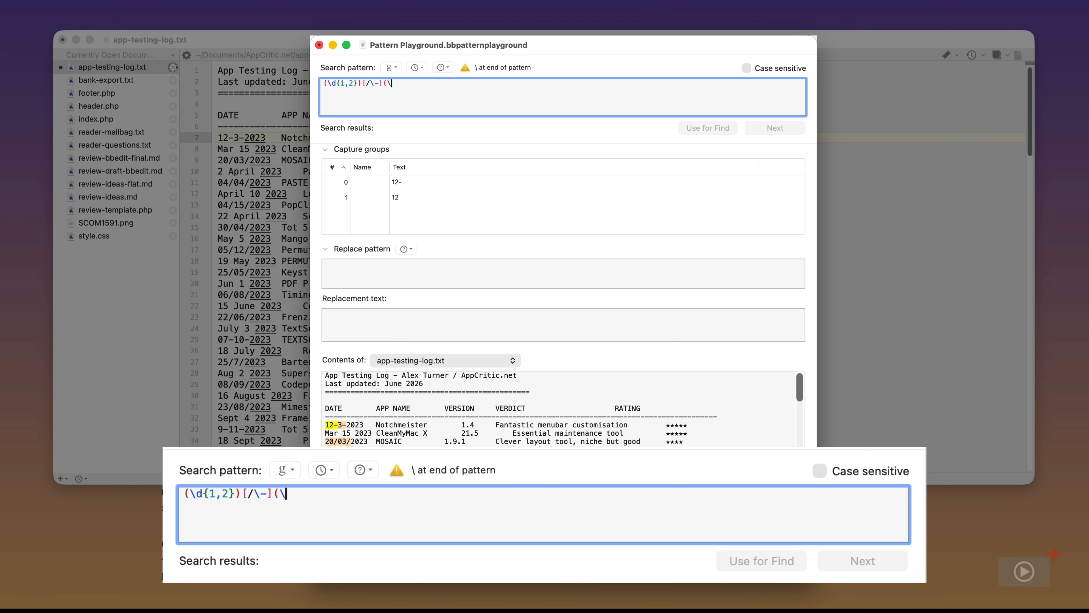
type("d{")
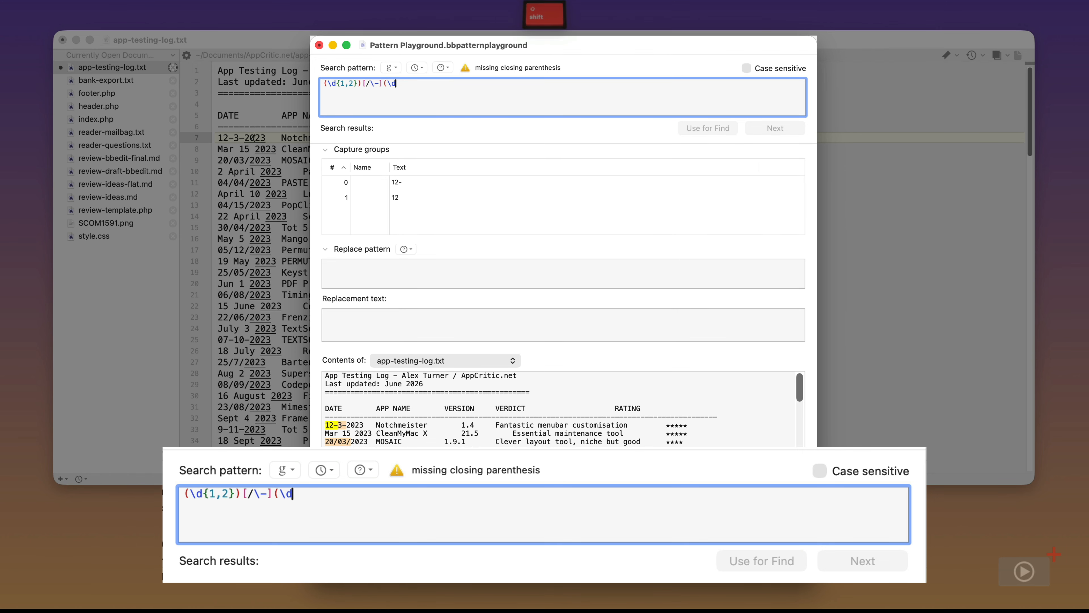
type("1,2")
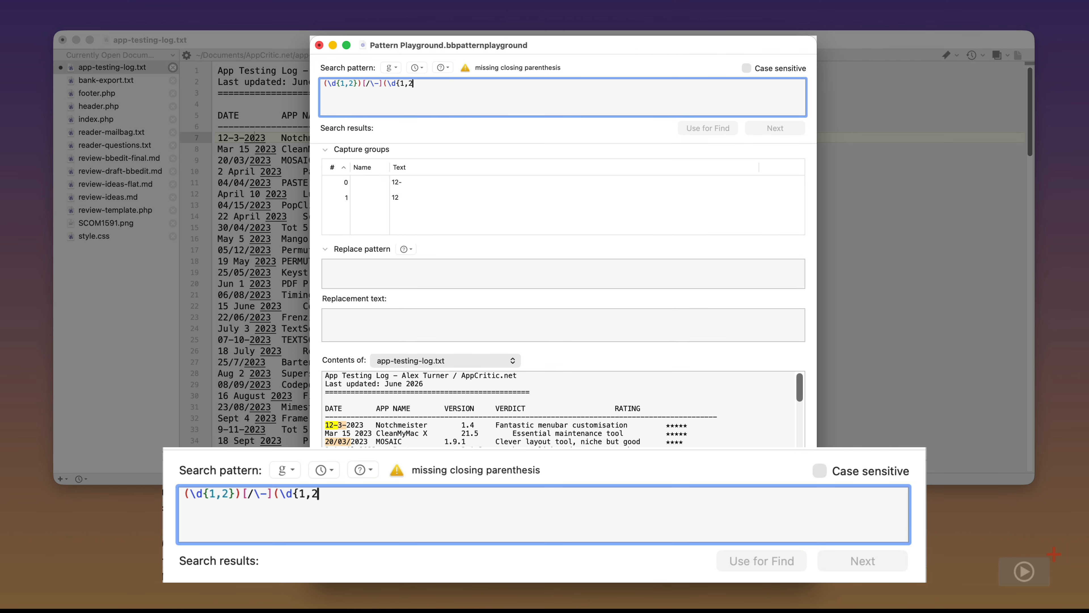
type("})")
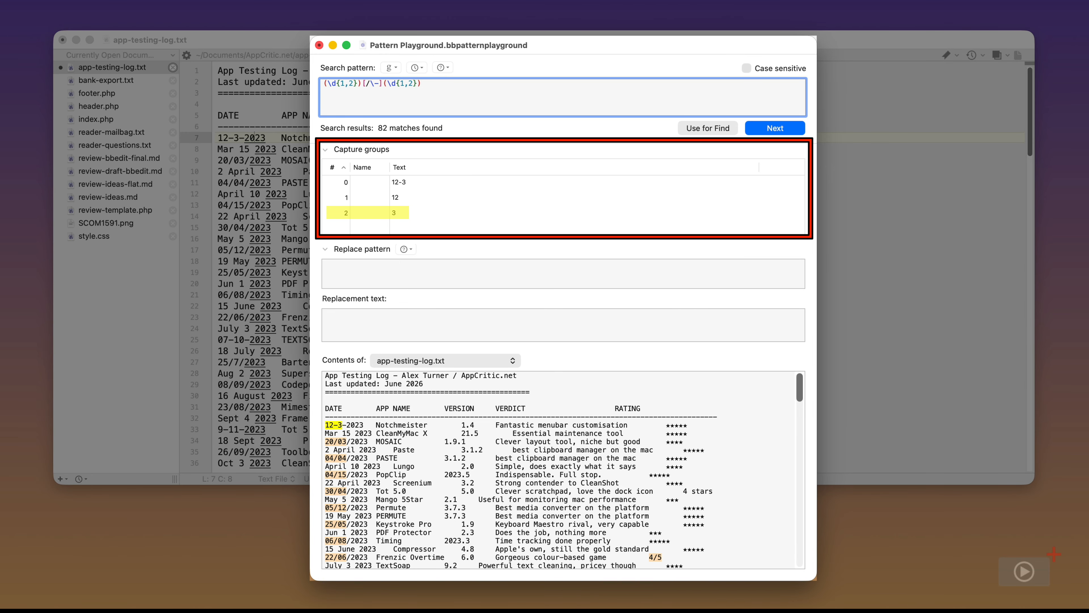
Append [/\-](\d{2,4}) to the search pattern so a third group captures the year, giving 77 matches
type("[")
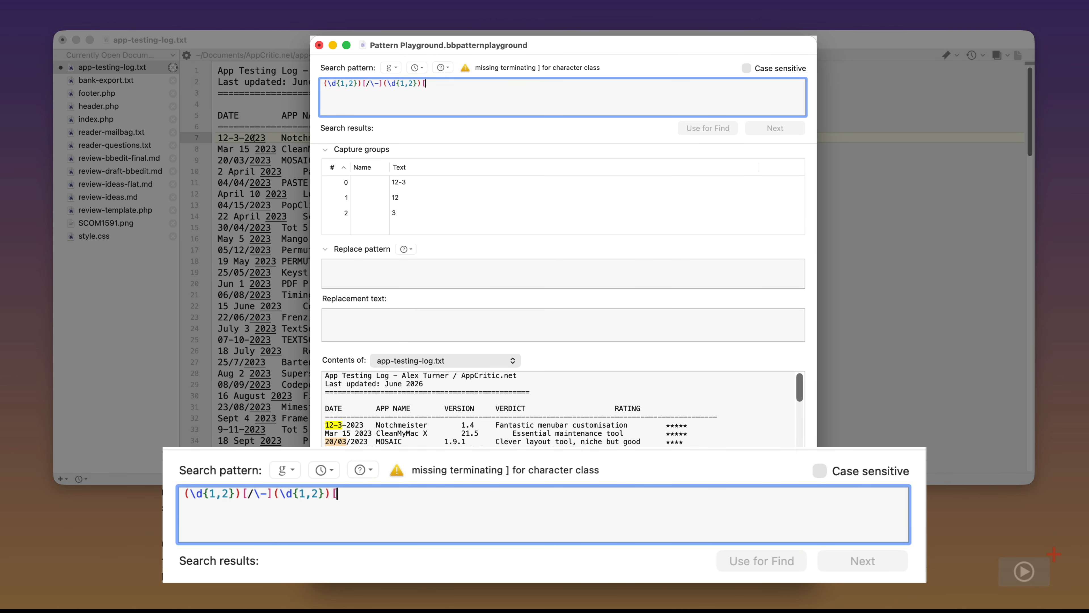
type("/\\-](\\")
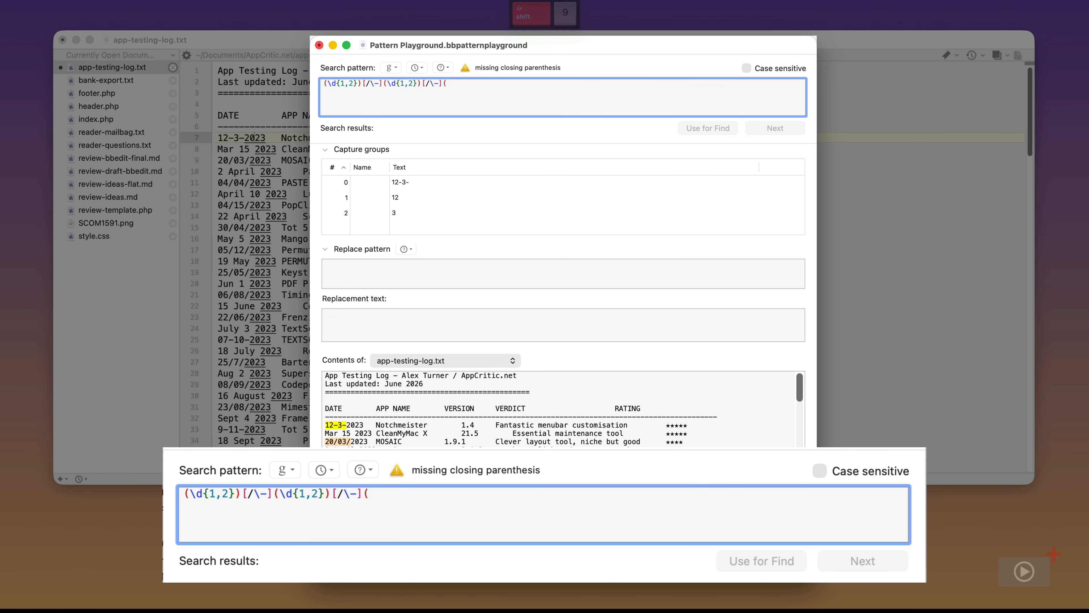
type("d{")
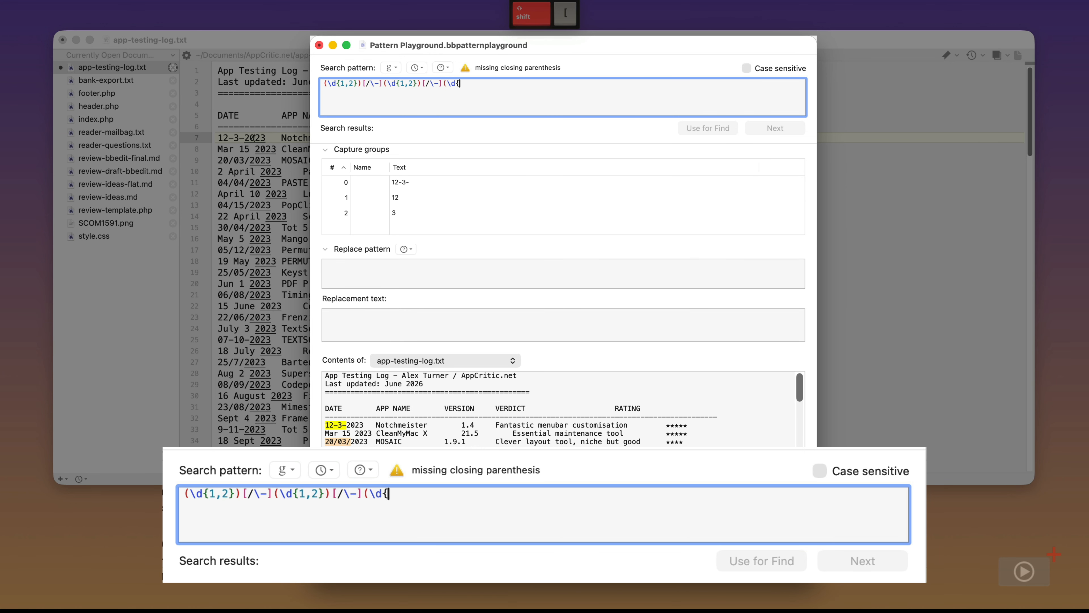
type("2,4})")
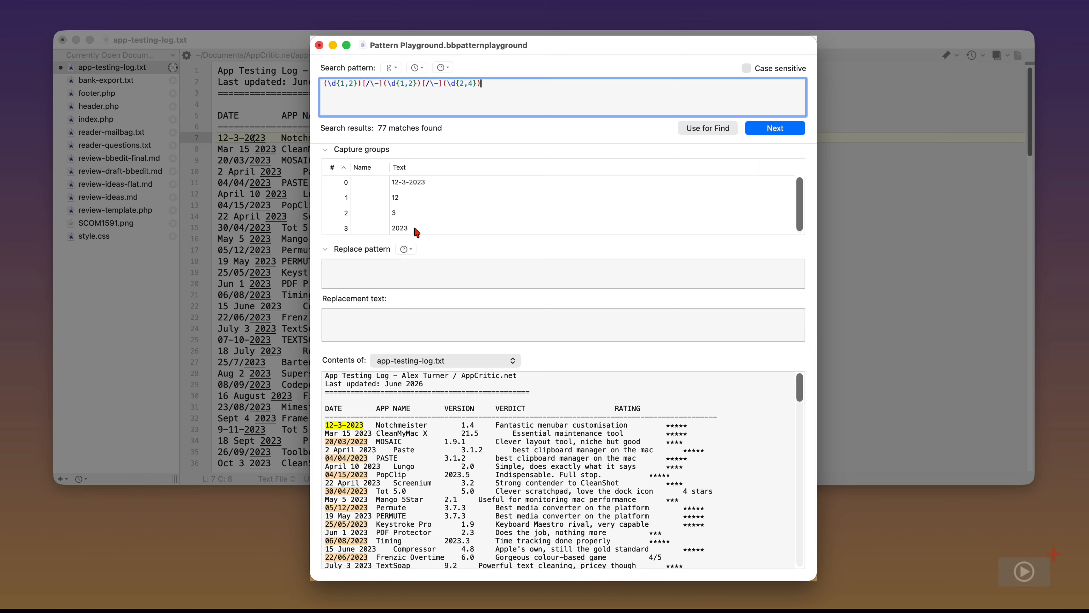
left_click(357, 266)
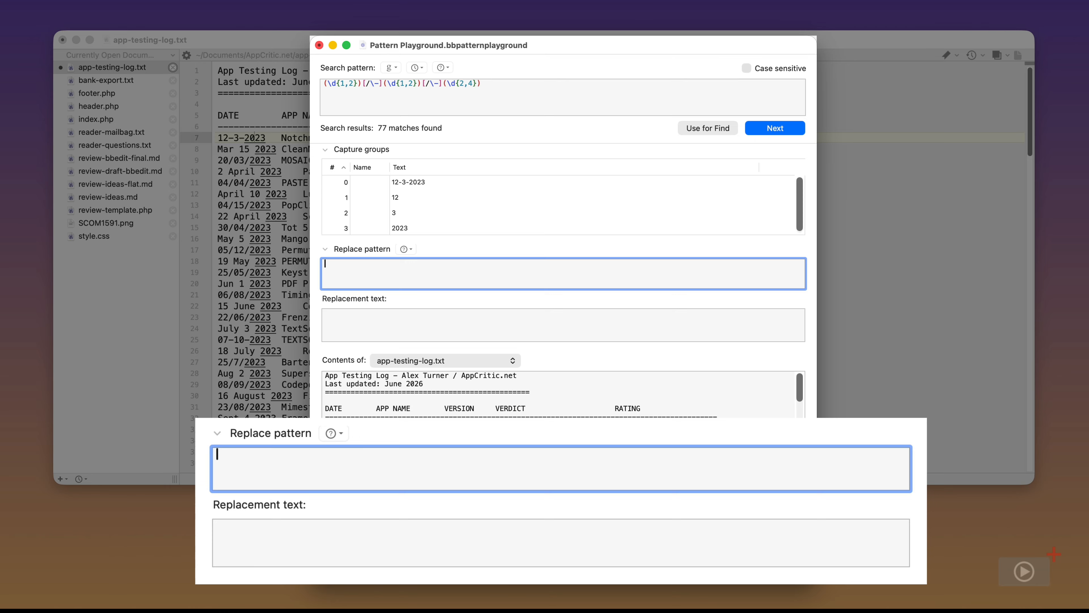
Enter the replace pattern \3-\2-\1 and preview the year-month-day result on the next date, 20/03/2023
type("\\3")
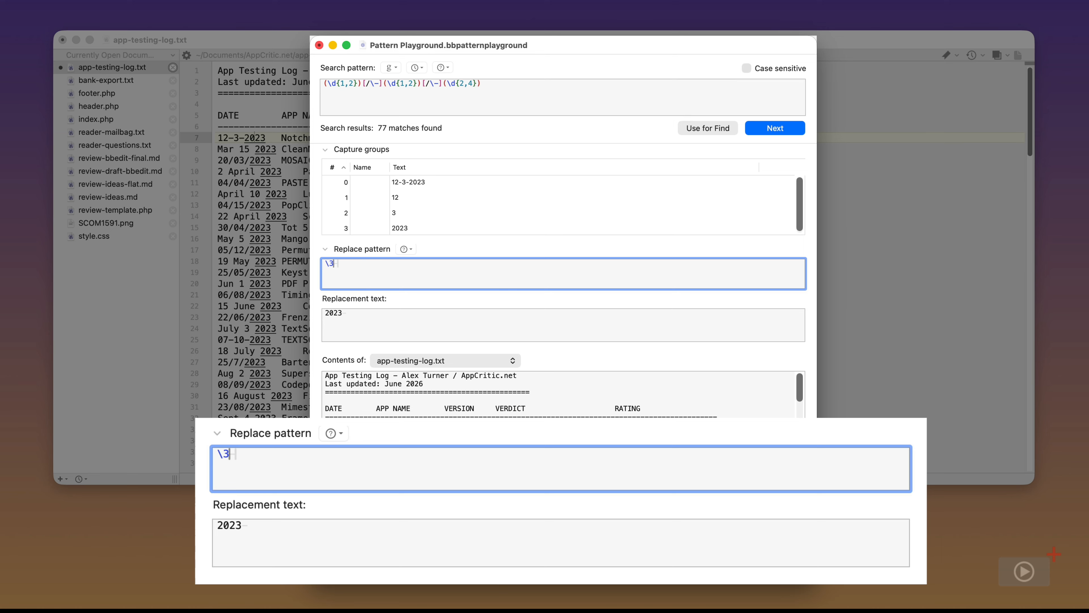
type("-\\2")
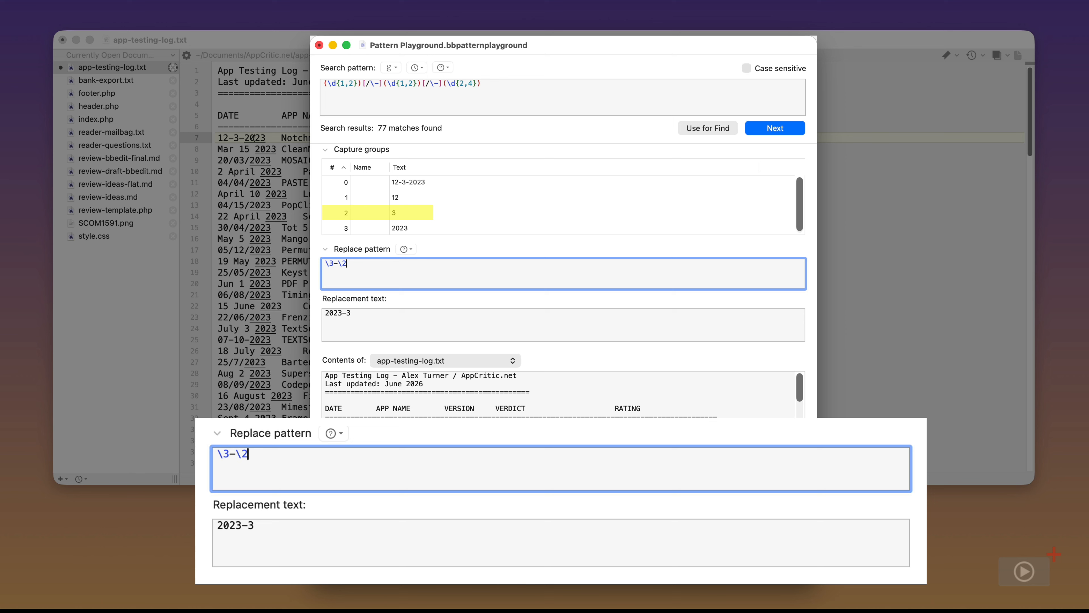
type("-")
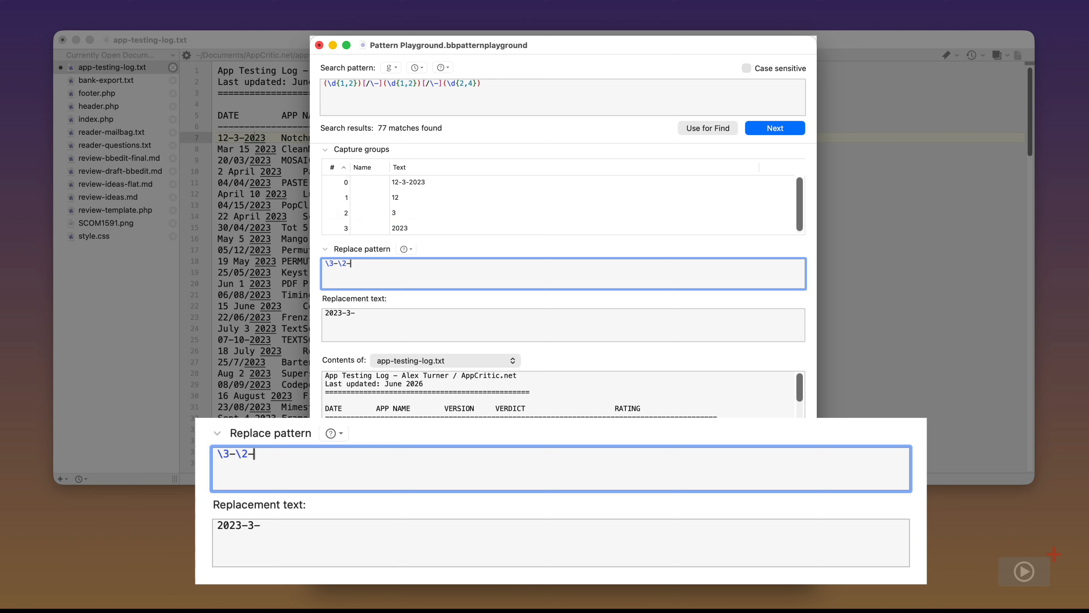
type("\\1")
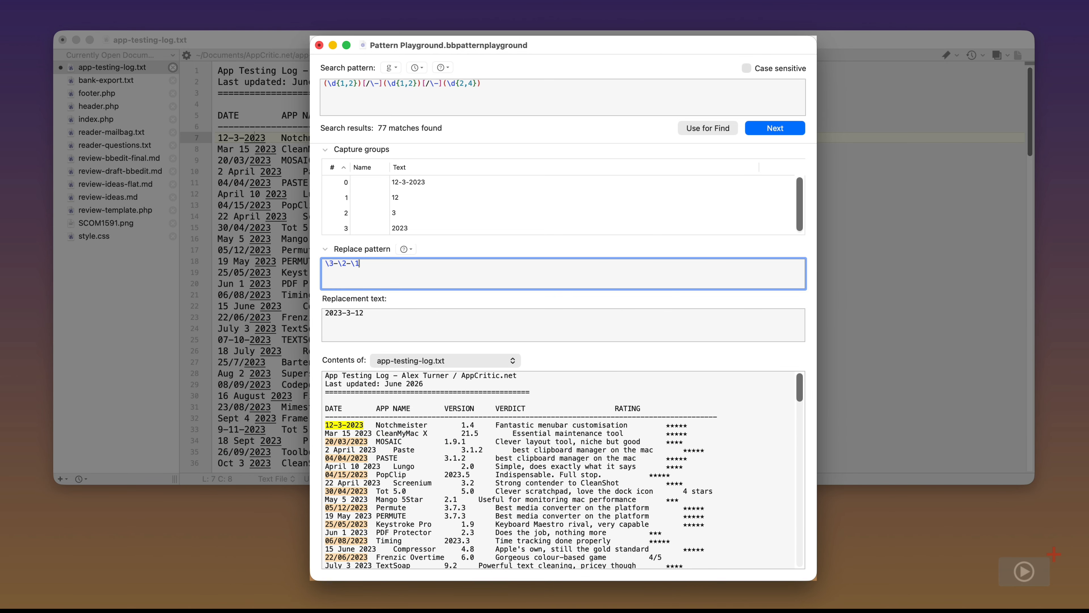
left_click(771, 131)
Preview the year-first replacement on the dates 04/04/2023, 04/15/2023 and 30/04/2023
left_click(771, 131)
left_click(771, 132)
left_click(771, 131)
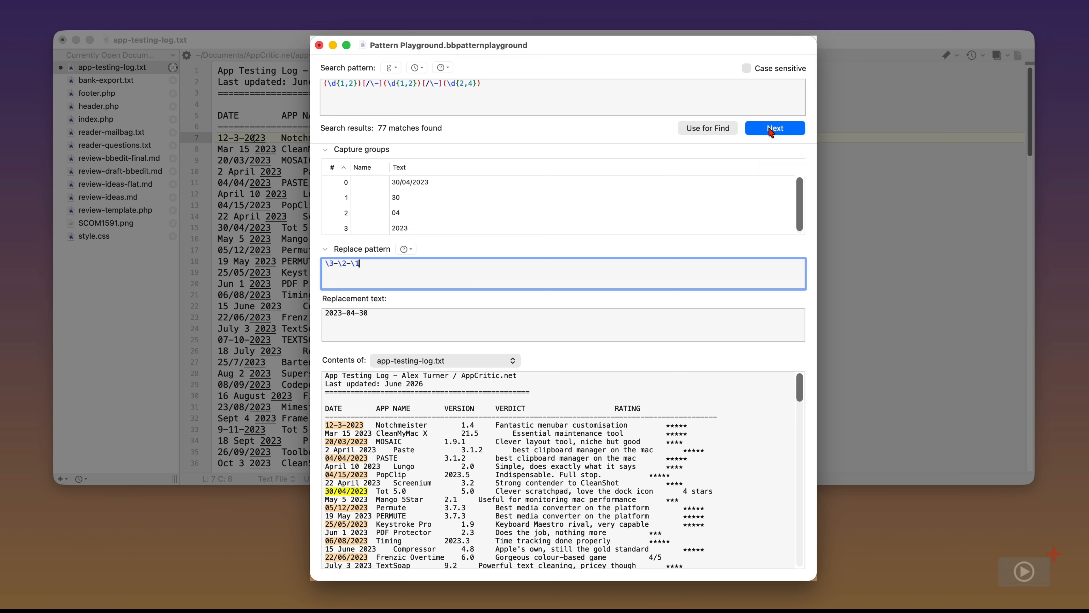
Load the tested pattern into the find settings and close Pattern Playground without saving
left_click(723, 132)
key("super+w")
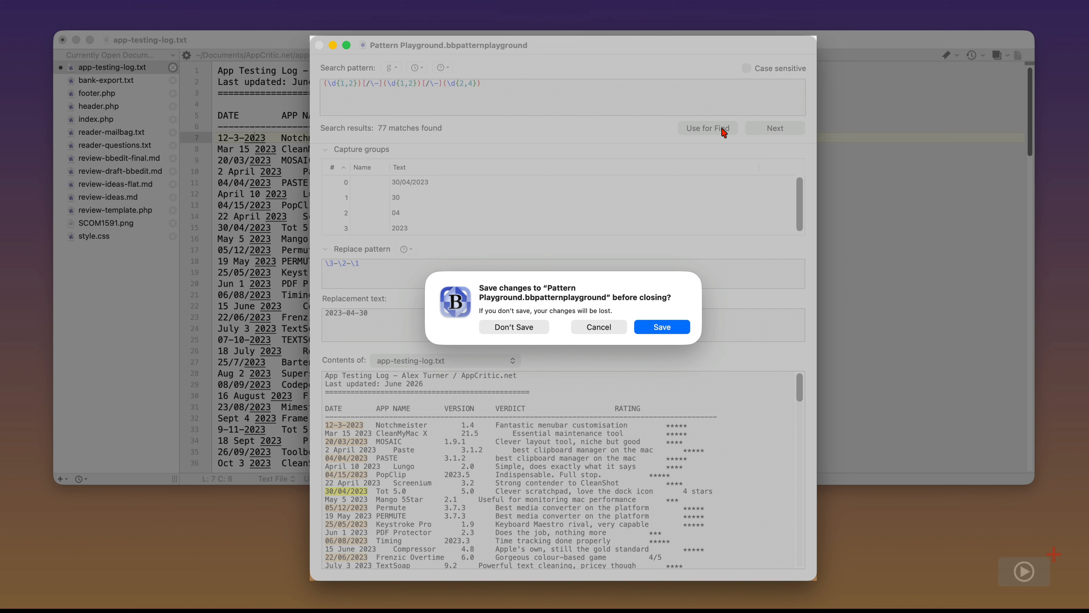
left_click(538, 327)
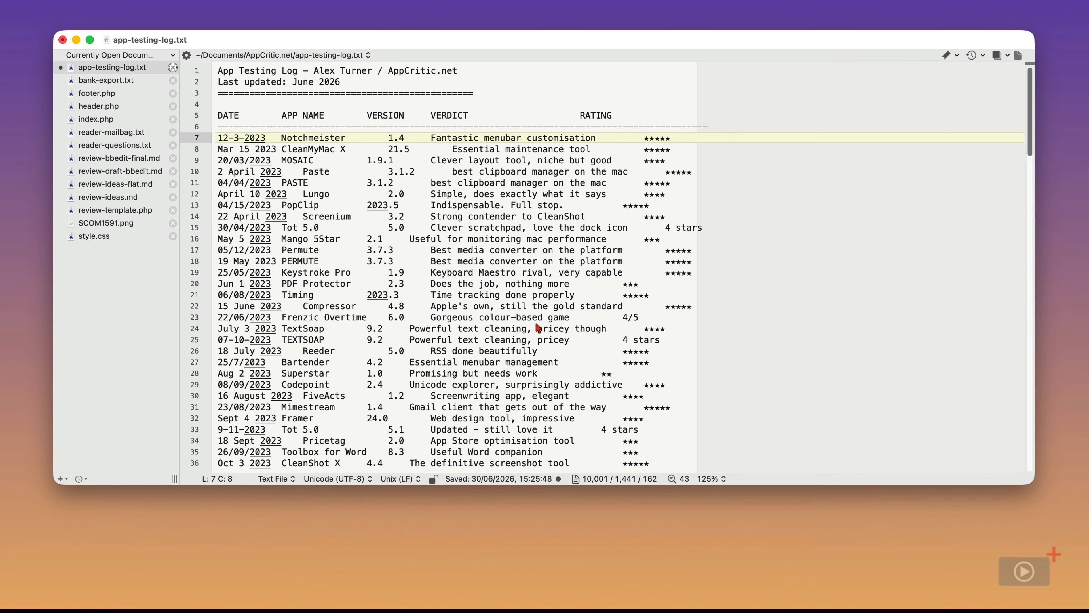
Replace all numeric dates in app-testing-log.txt with year-first forms like 2023-03-20
key("super+f")
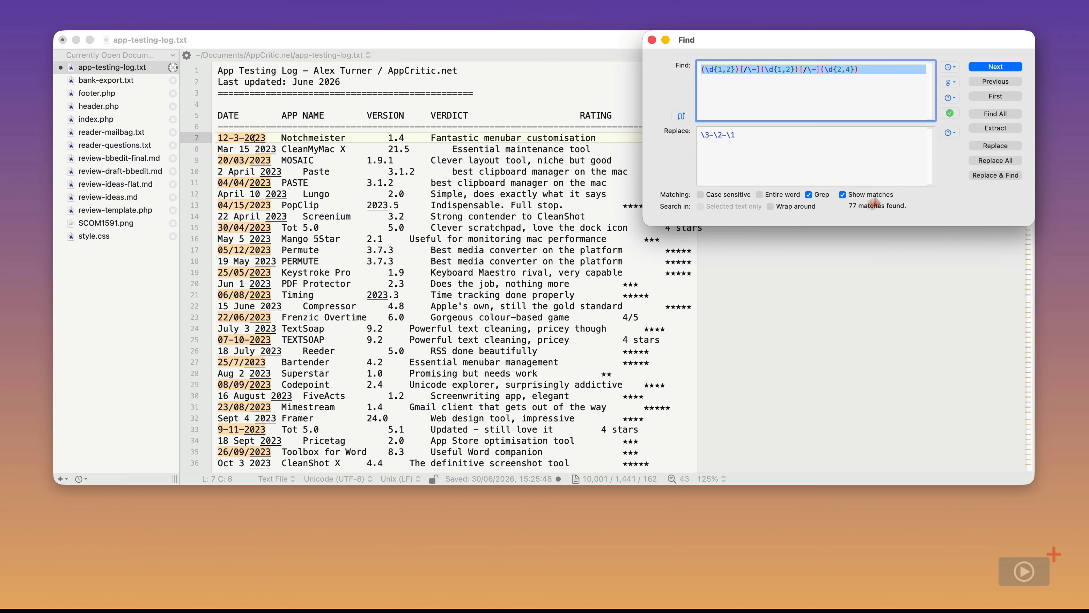
left_click(986, 161)
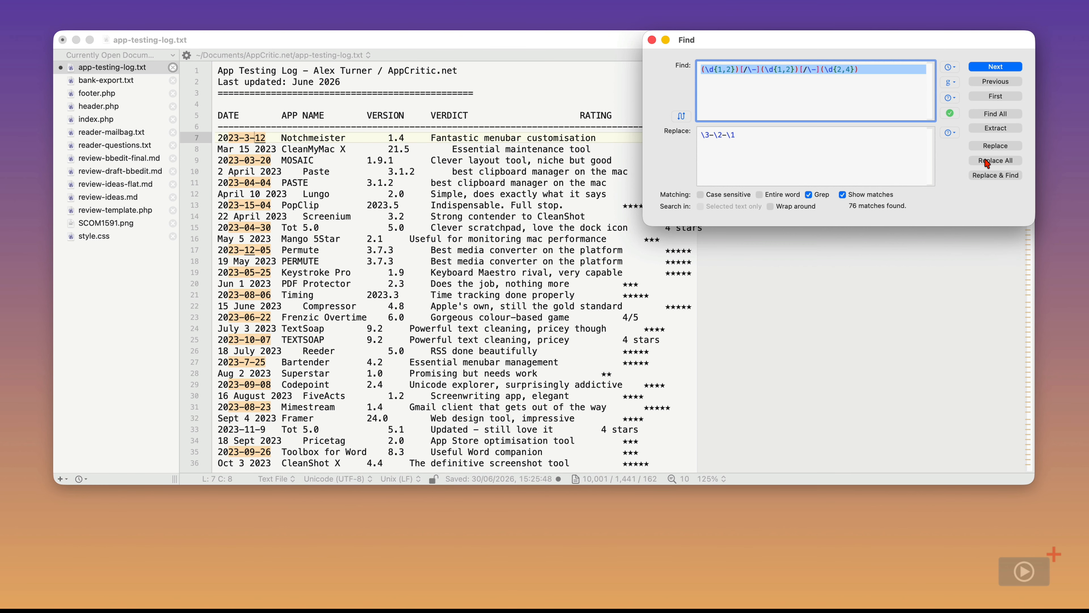
key("super+w")
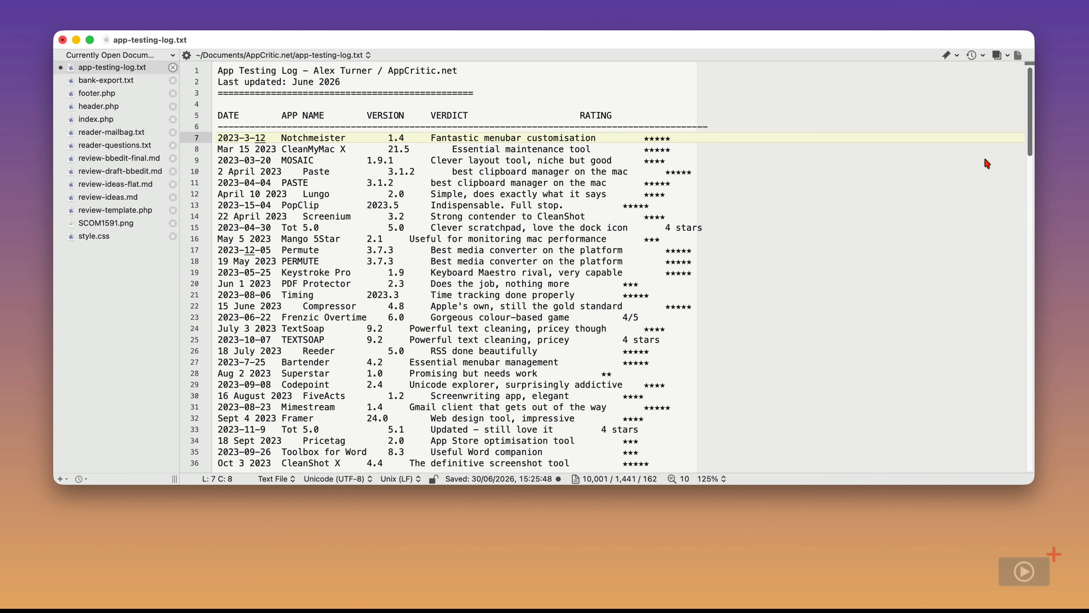
key("super+shift+f")
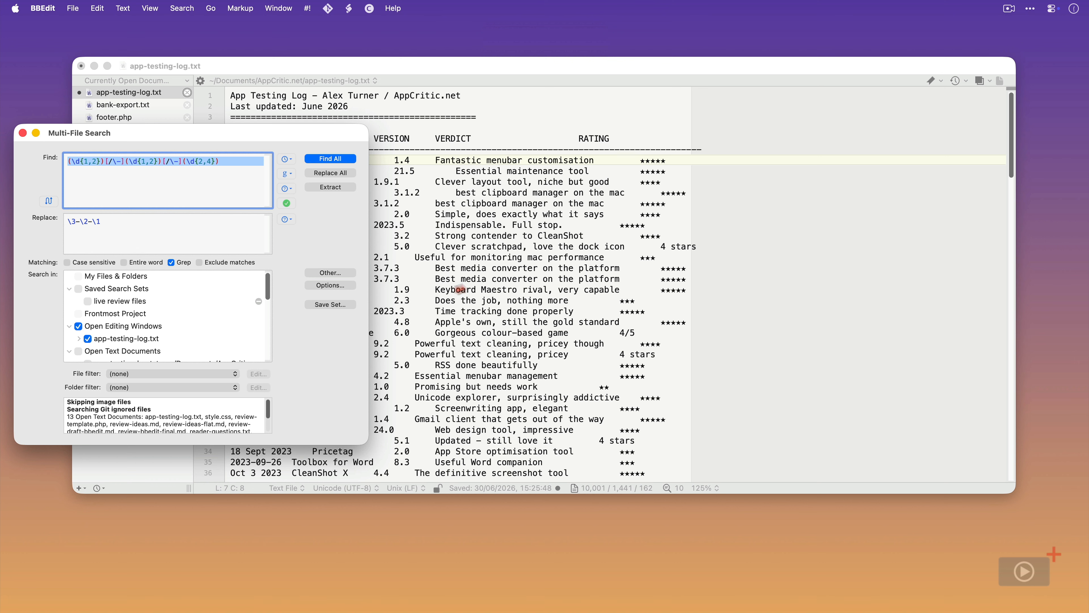
Include review-template.php, review-ideas.md and review-ideas-flat.md in the Multi-File Search targets
left_click_drag(270, 300, 267, 313)
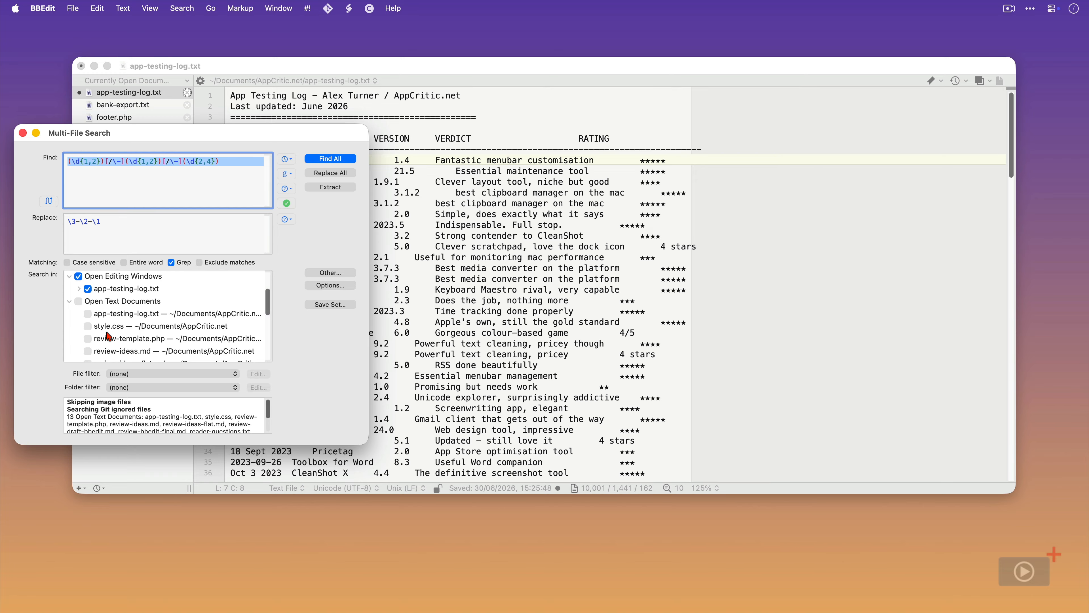
left_click(87, 339)
left_click(88, 351)
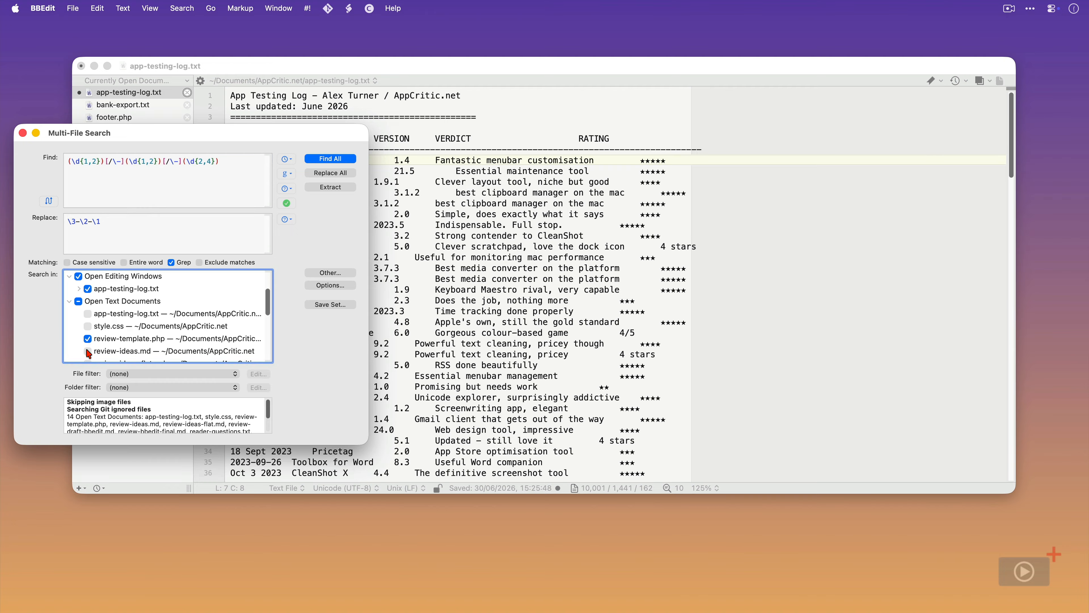
scroll(92, 349, "down", 2)
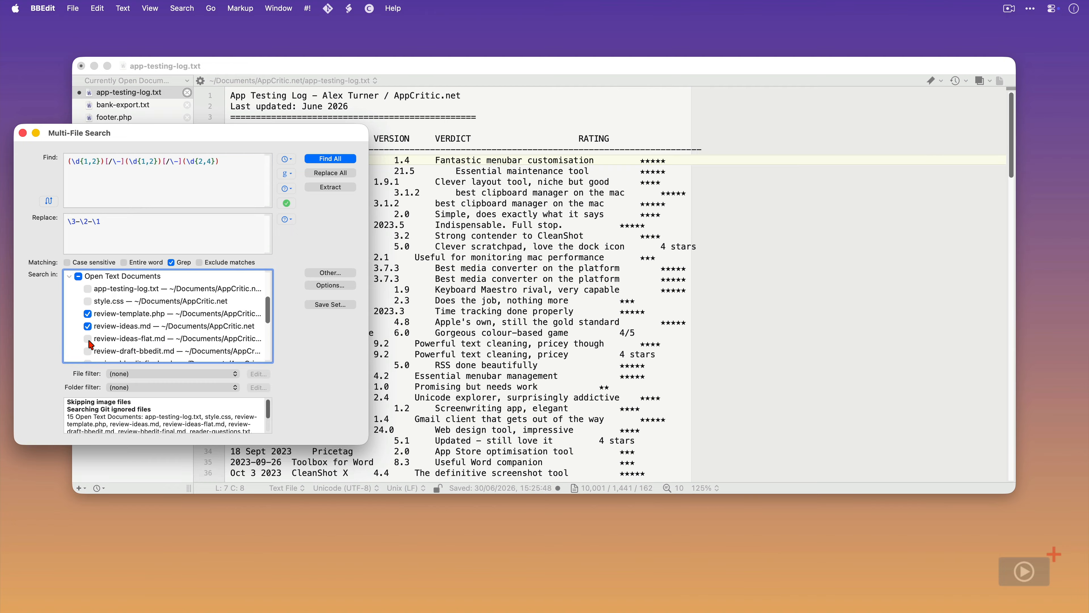
left_click(88, 339)
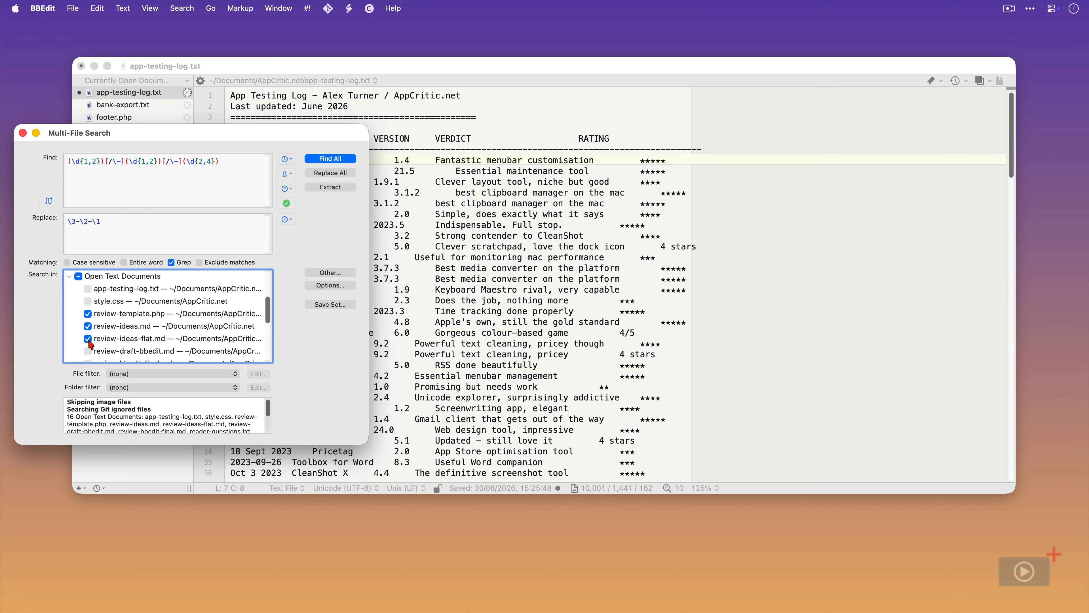